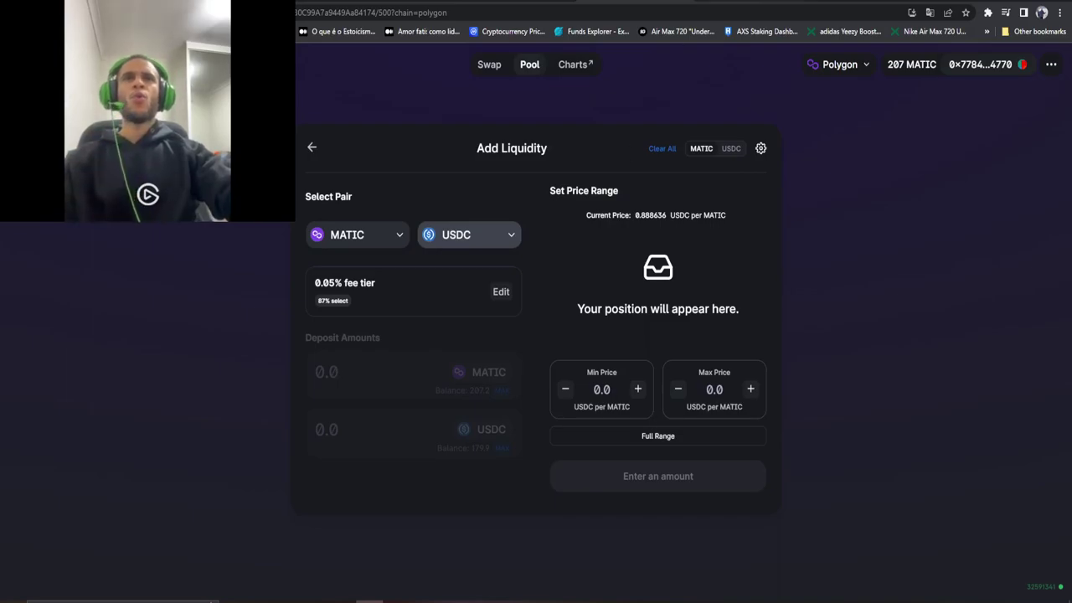
Switch to the Polygon page on CoinMarketCap and show the one-month price chart
key("ctrl+Tab")
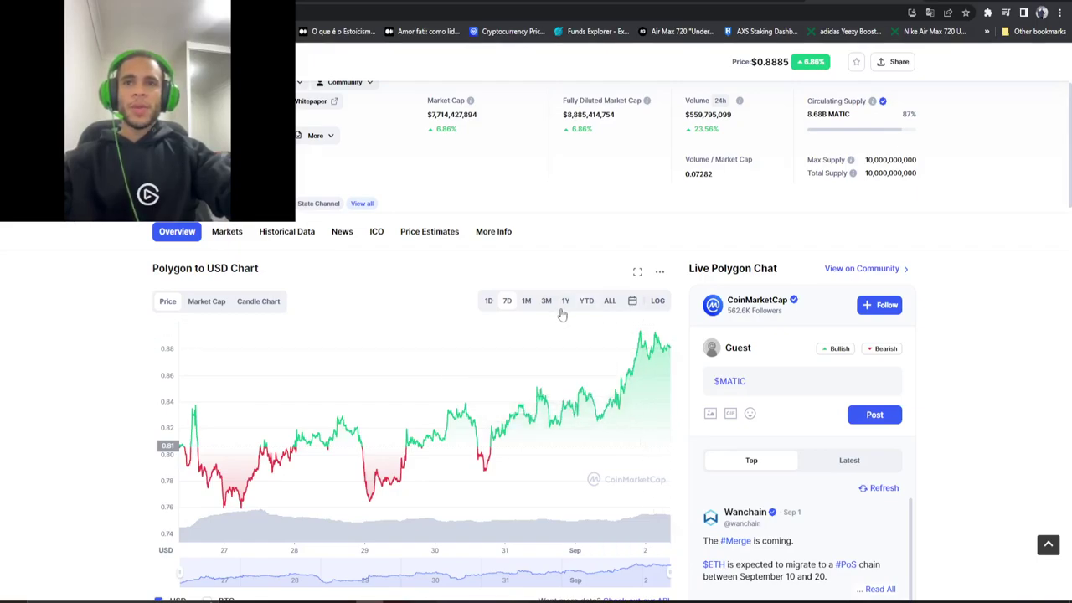
left_click(526, 301)
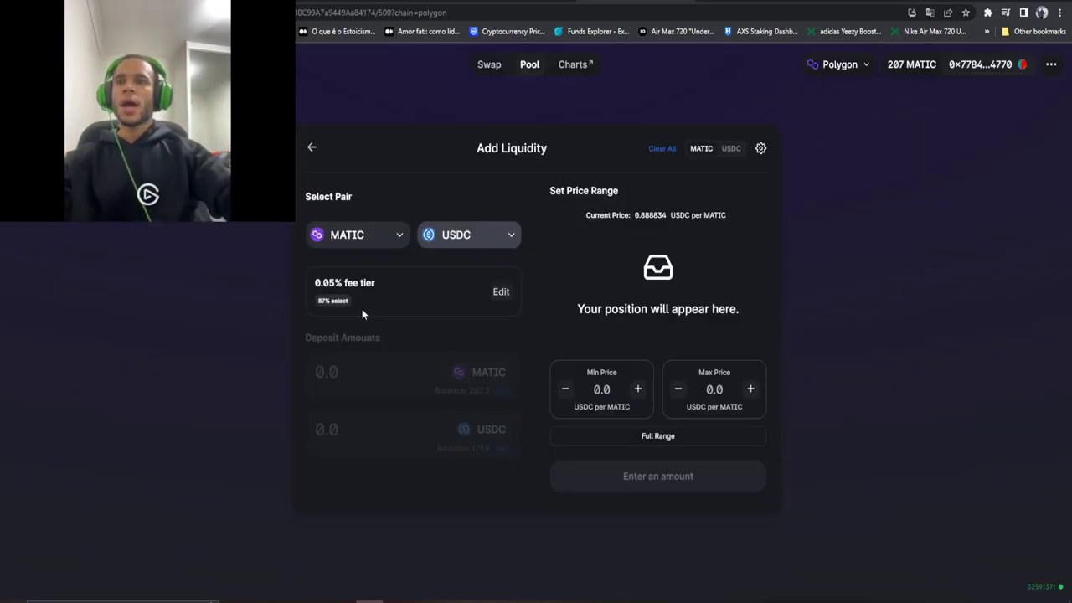
Switch back to the Uniswap Add Liquidity form and try the full MATIC balance and the full USDC balance as deposit amounts
left_click(500, 391)
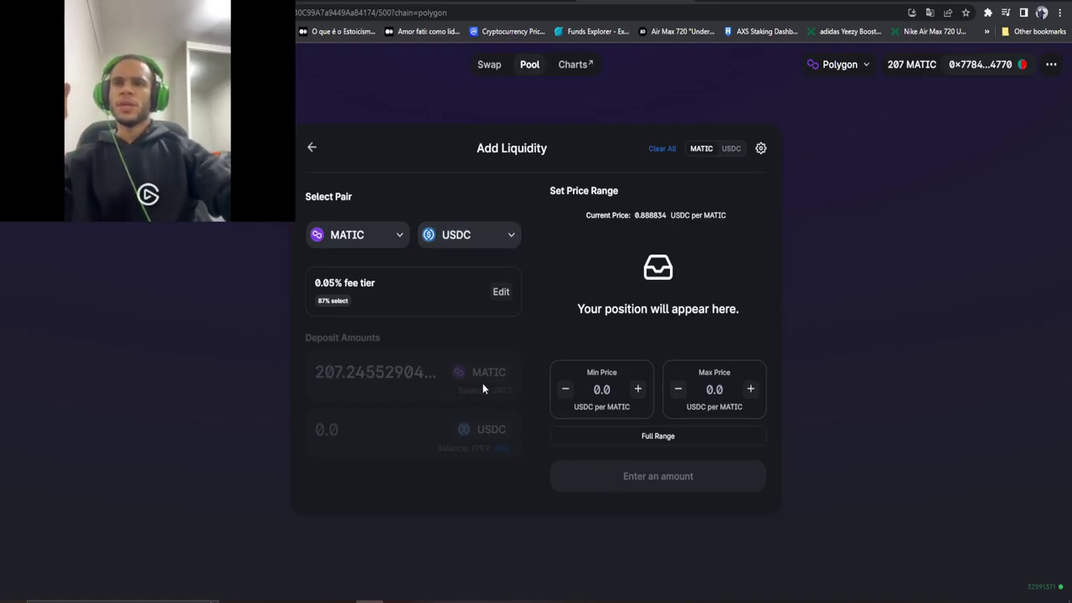
left_click(501, 454)
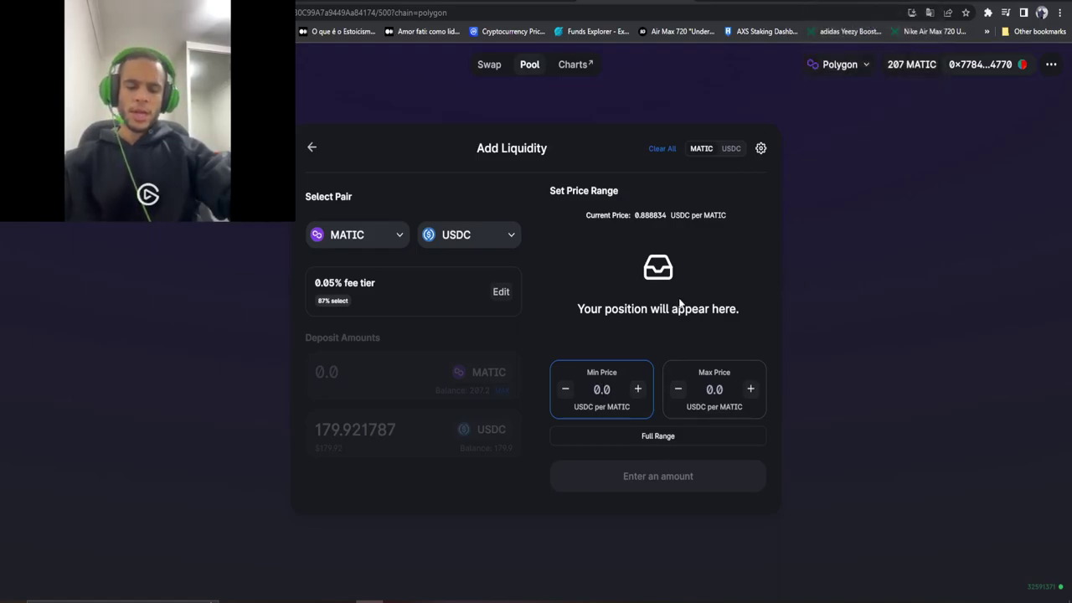
Set the minimum price of the range to 1.075 USDC per MATIC
key("BackSpace")
key("BackSpace")
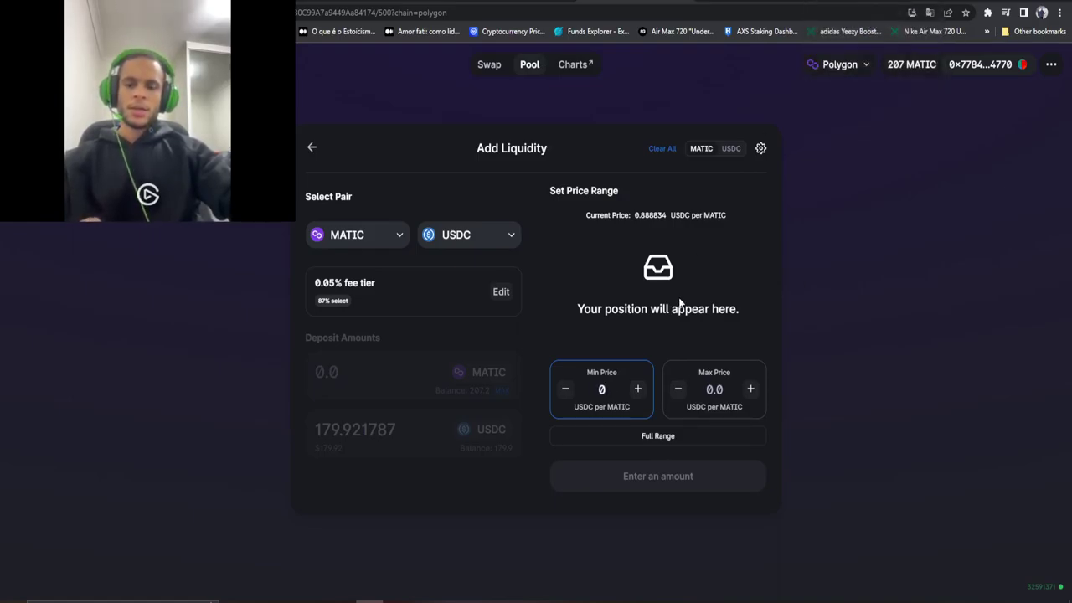
type("0")
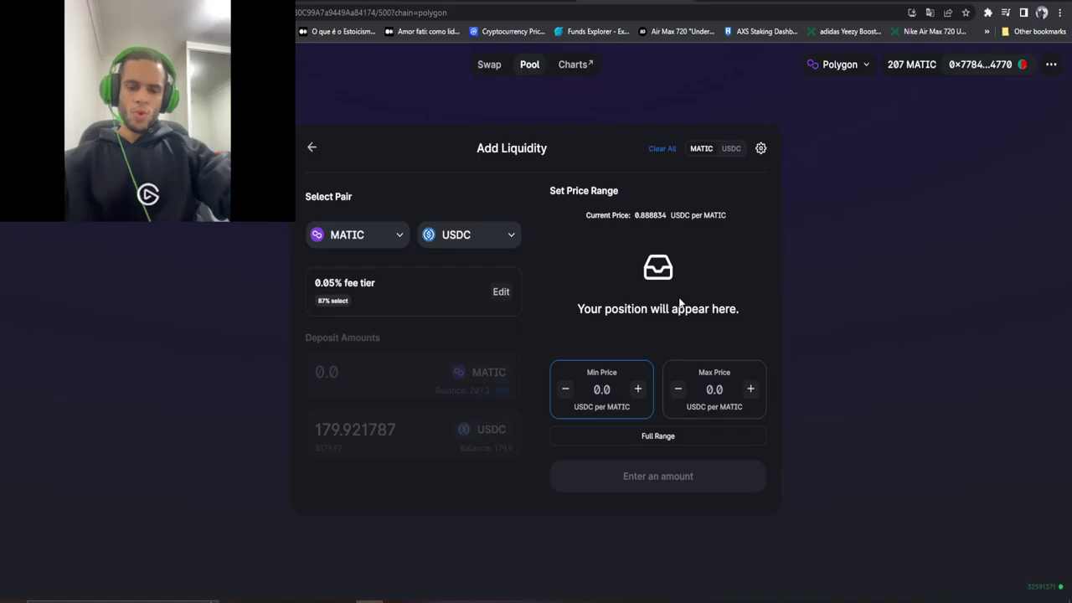
key("BackSpace")
key("BackSpace")
key("BackSpace")
type("1")
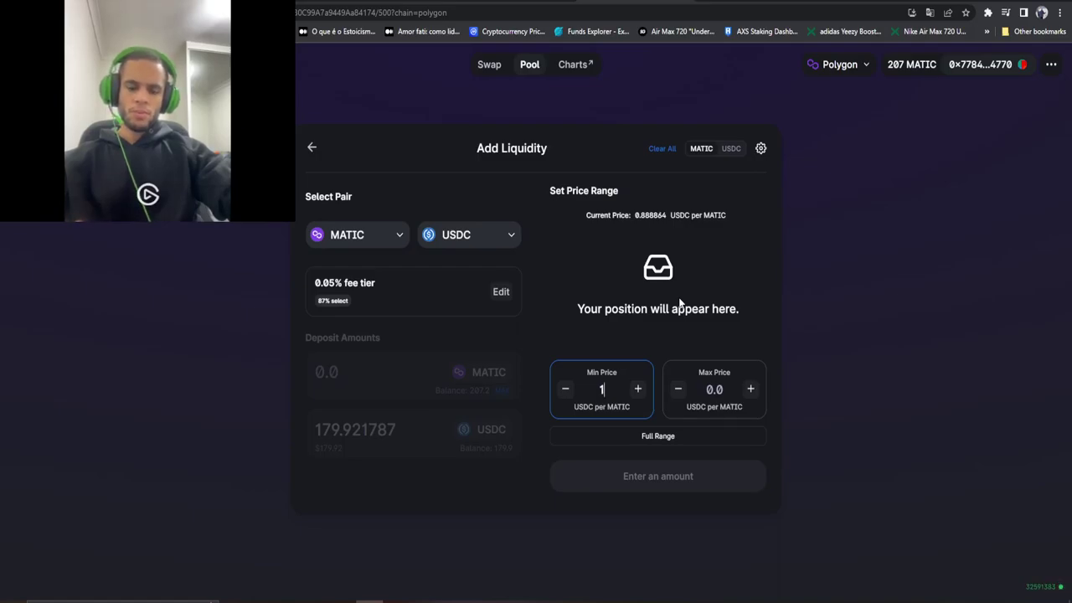
type("0.785")
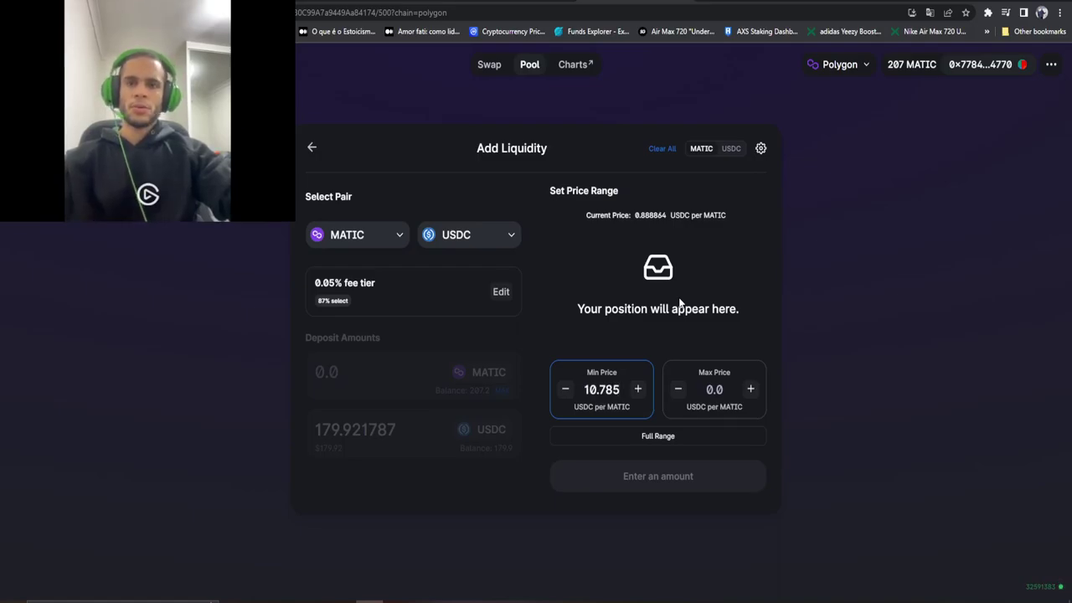
key("BackSpace")
key("BackSpace")
key("BackSpace")
key("BackSpace")
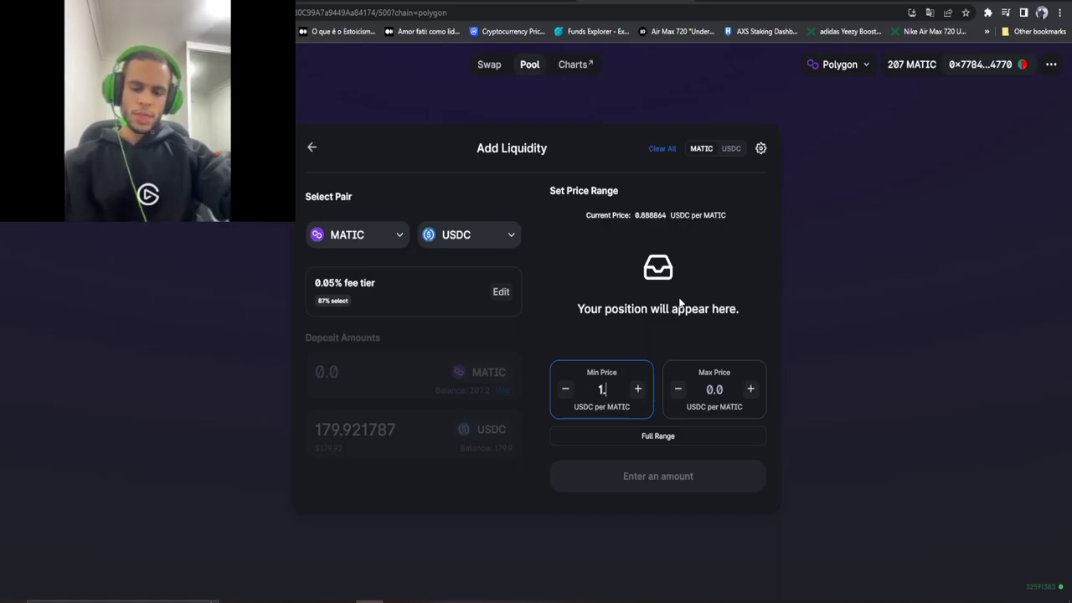
type("075")
Set the maximum price of the range to 1.30 USDC per MATIC
left_click(714, 390)
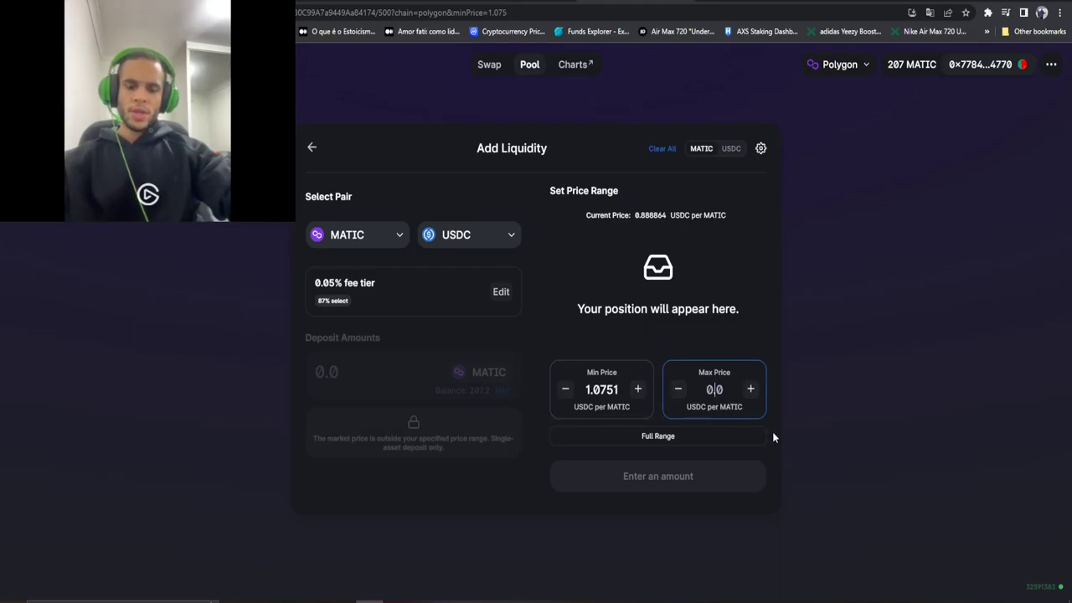
type("1")
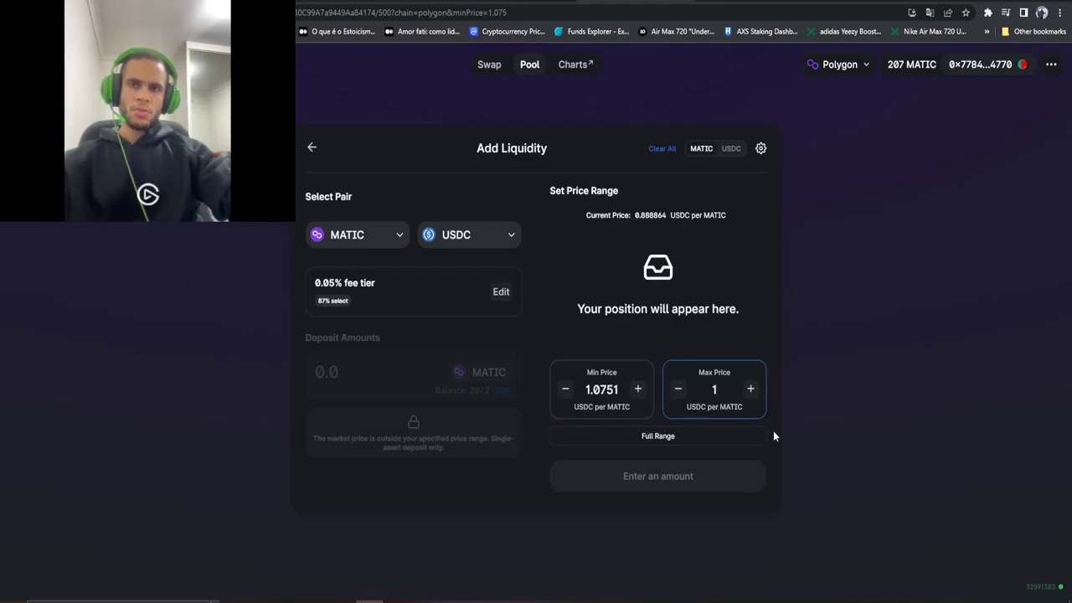
type(".30")
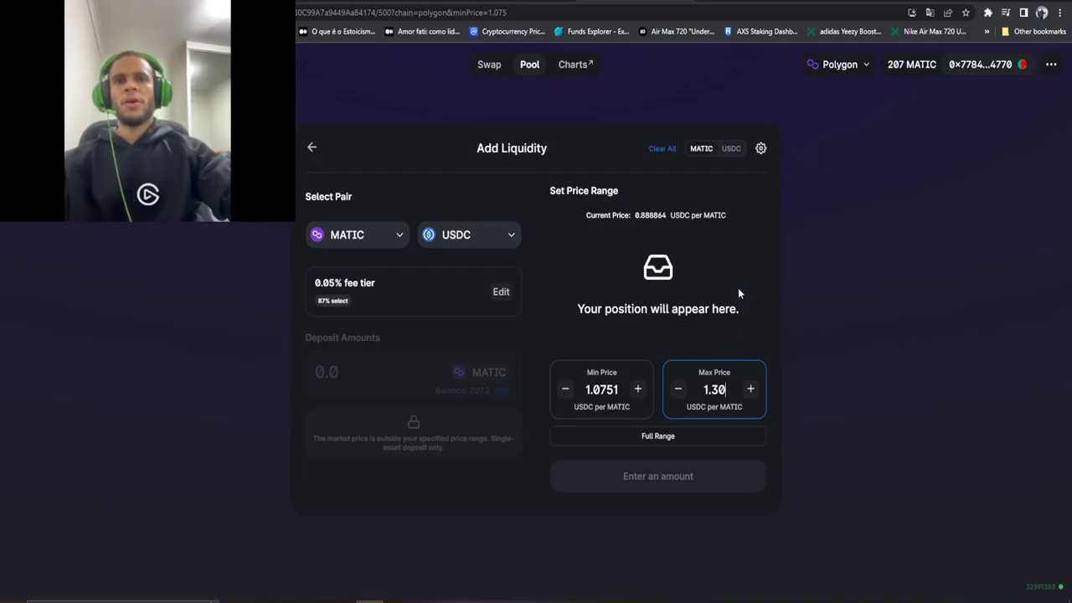
left_click(730, 334)
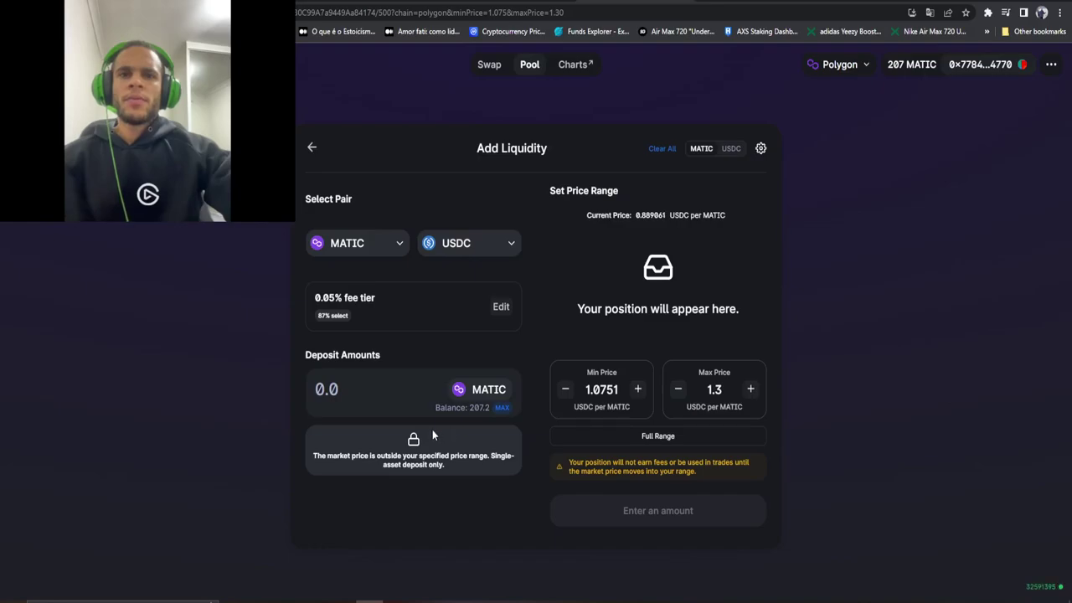
Fill the MATIC deposit with the full balance, preview the single-asset position, and close the preview without adding liquidity
left_click(501, 408)
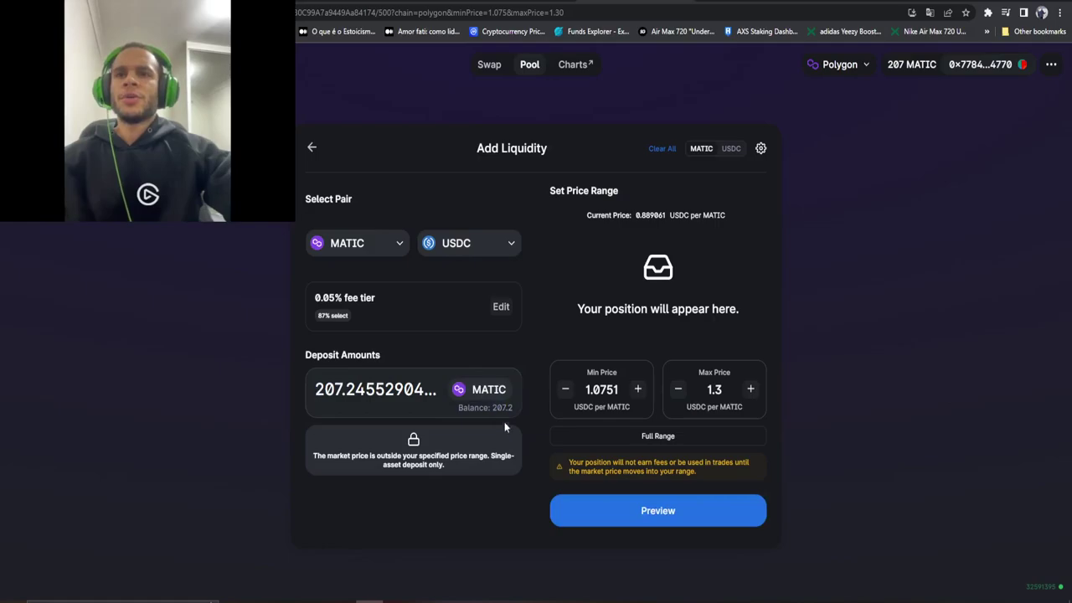
left_click(632, 517)
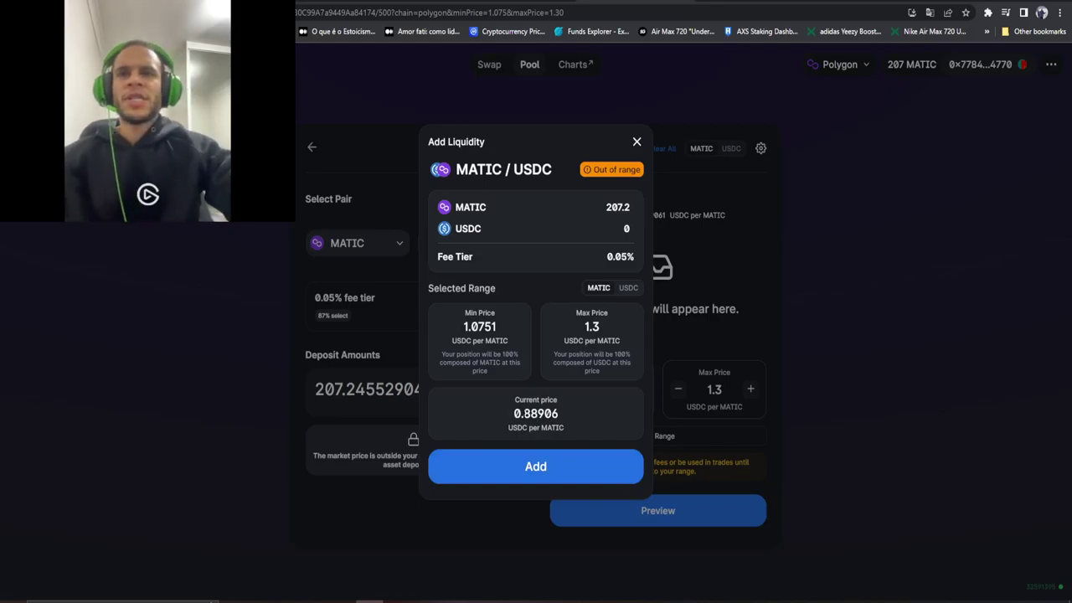
left_click(636, 142)
Replace the minimum price with 0.76 USDC per MATIC
left_click(586, 389)
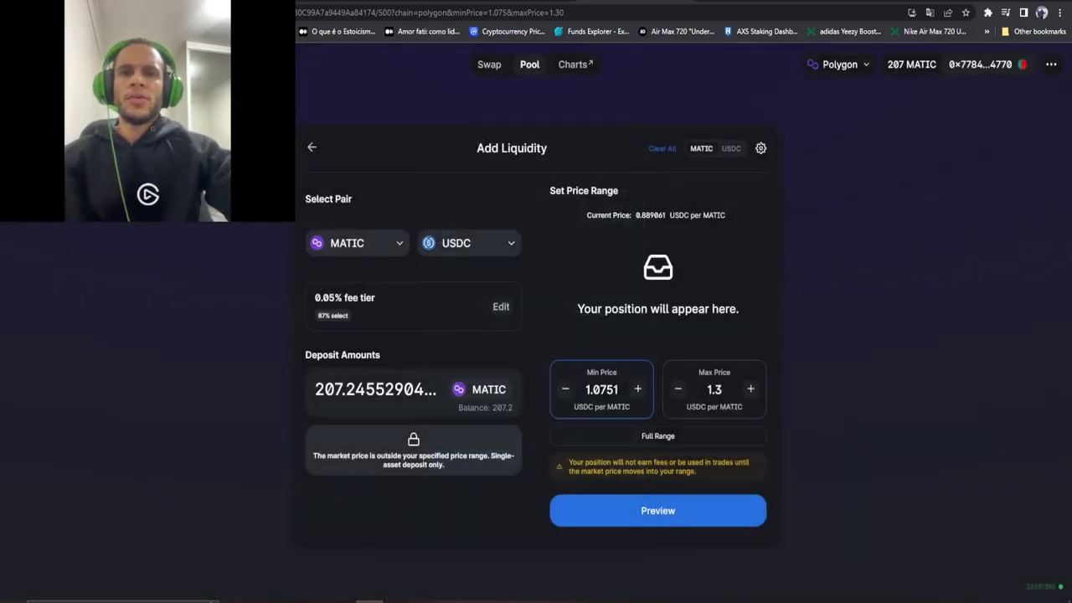
key("ctrl+a")
type("0.76")
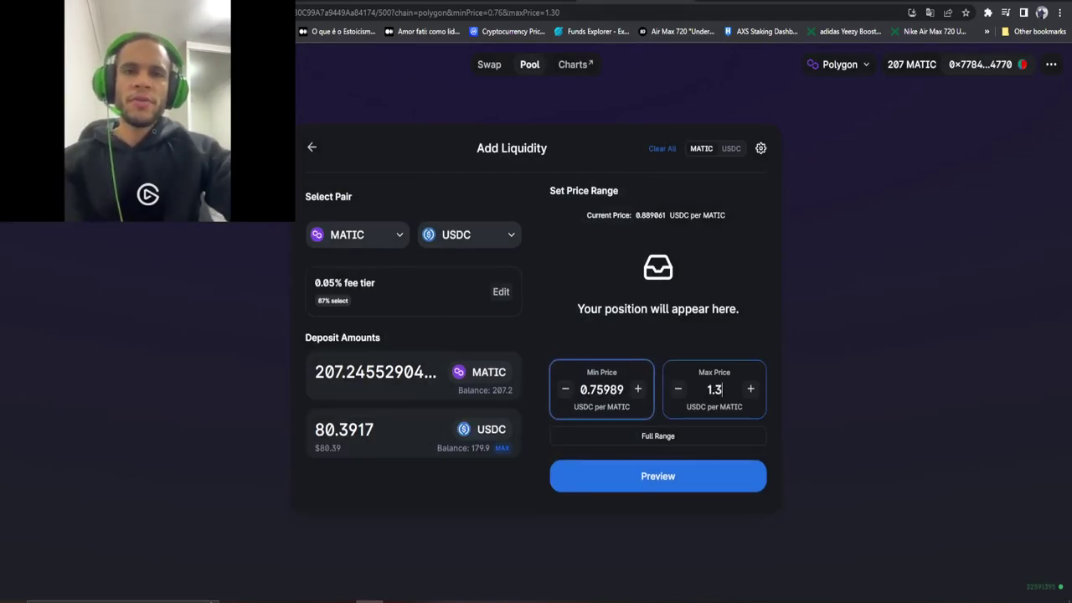
Replace the maximum price with 0.95 USDC per MATIC and apply it to the range
left_click(720, 389)
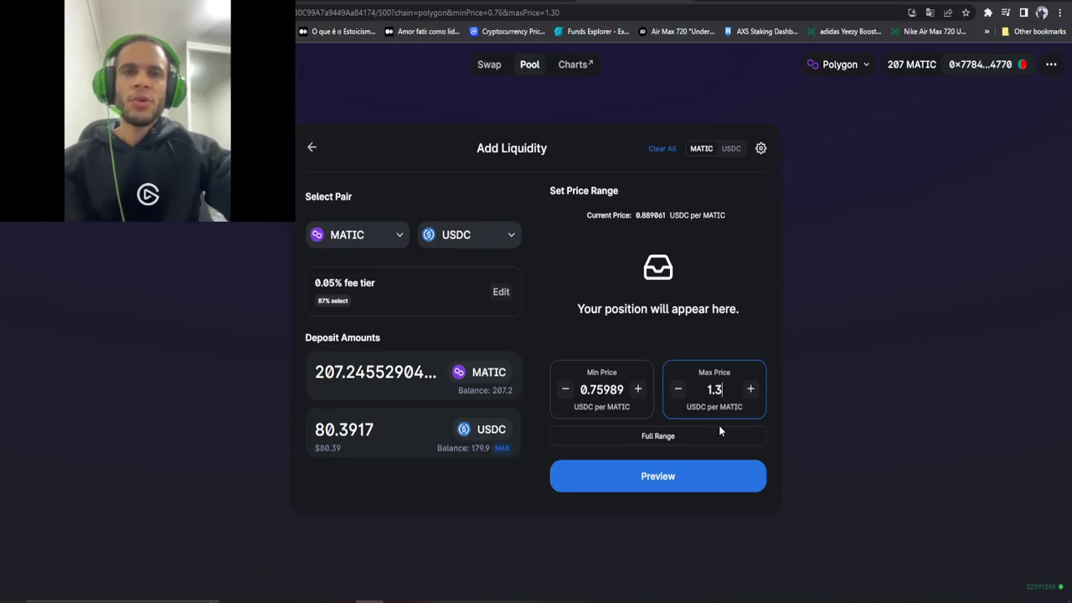
key("BackSpace")
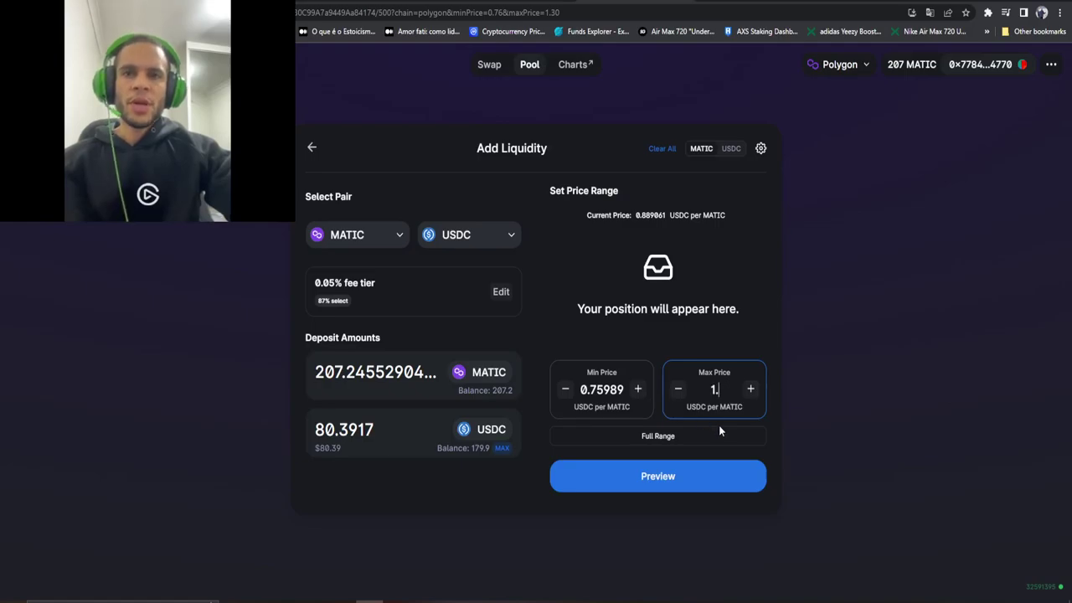
key("BackSpace")
key("BackSpace")
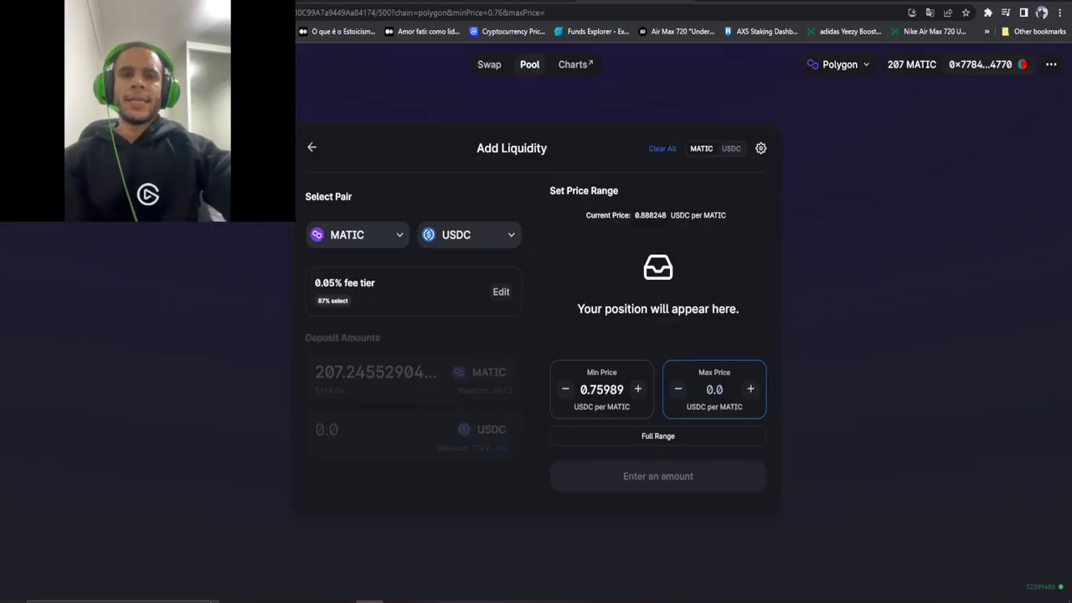
key("BackSpace")
key("BackSpace")
type(".9")
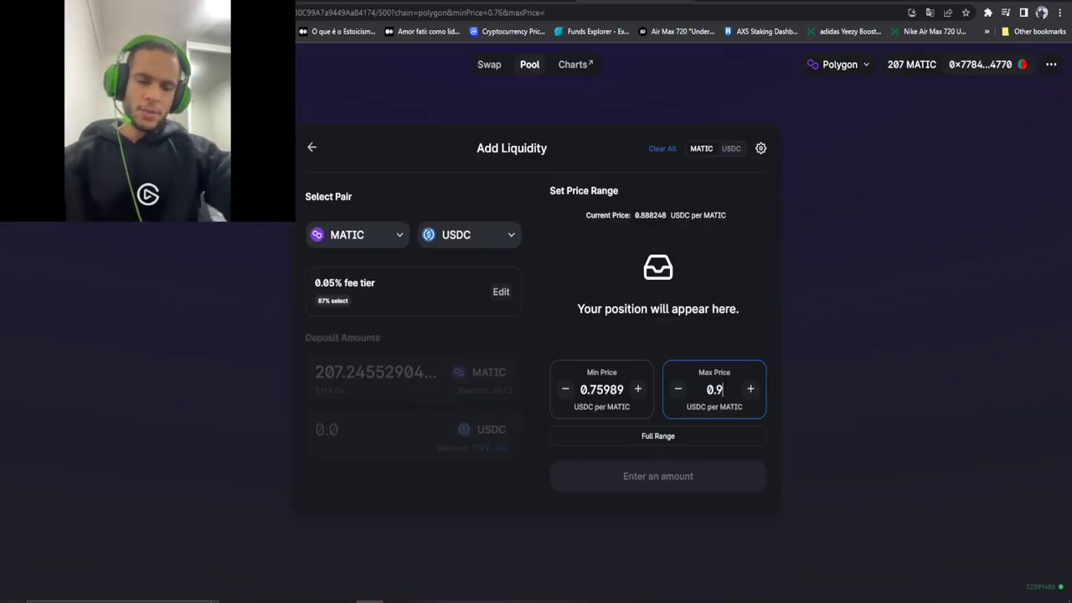
type("5")
left_click(753, 287)
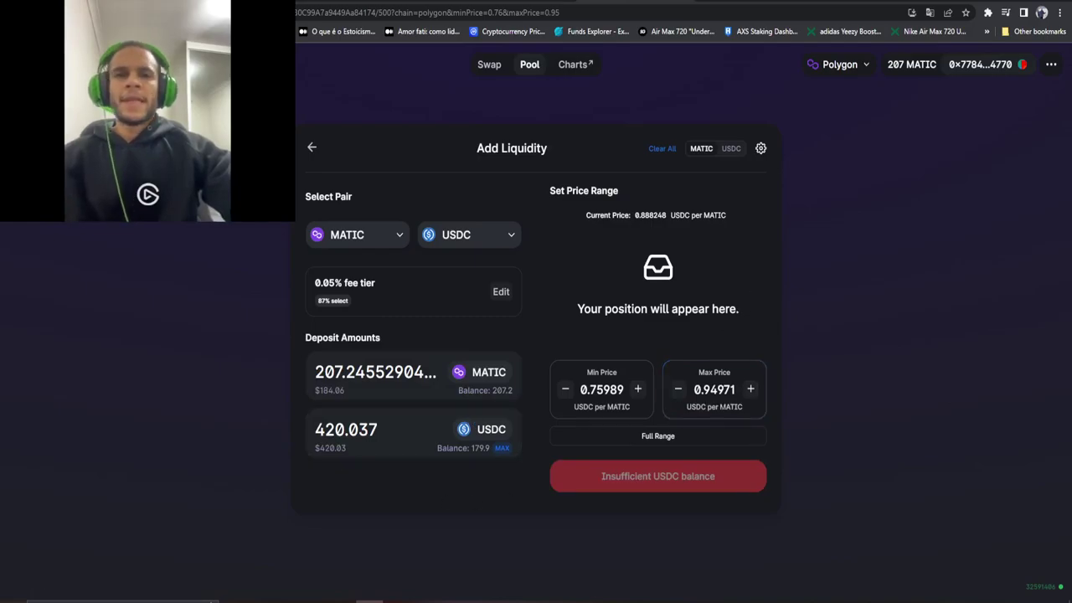
Change the second decimal of the minimum price to 7, giving 0.77989 USDC per MATIC
left_click(603, 390)
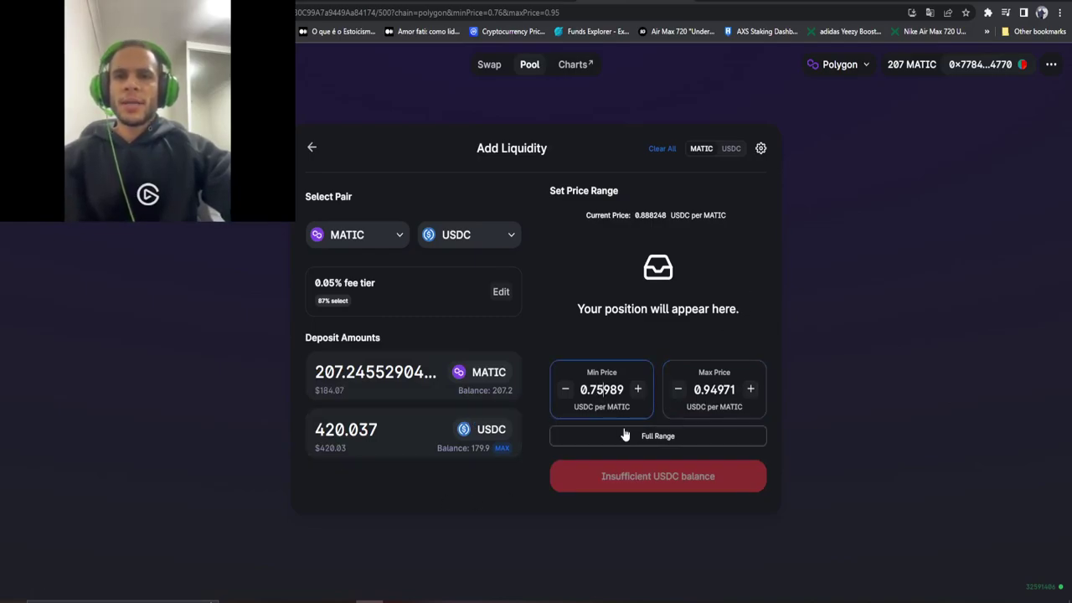
key("BackSpace")
type("7")
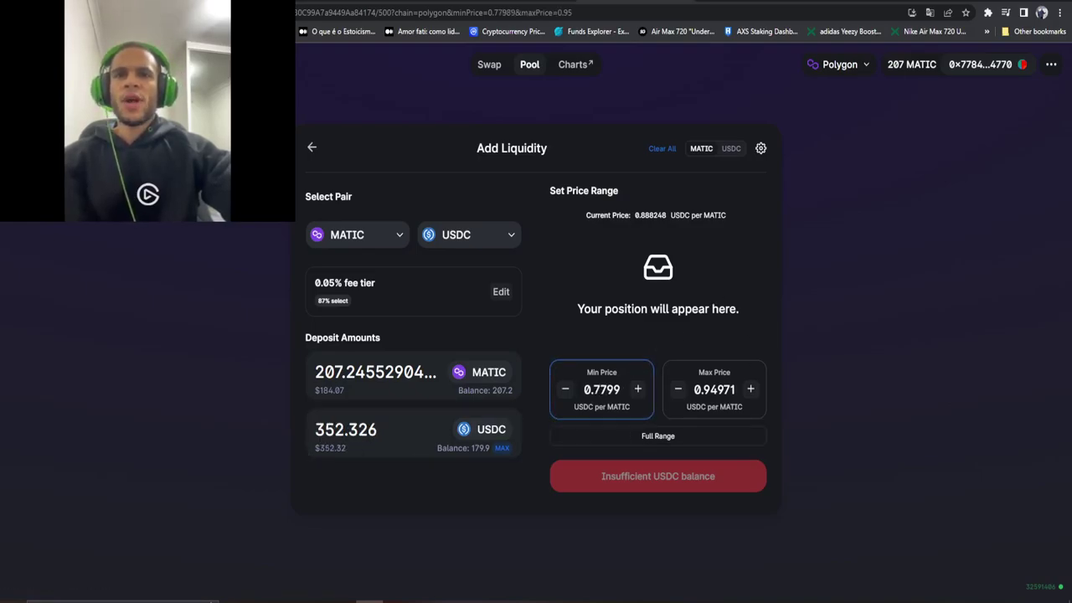
Raise the minimum price to 0.8099 USDC per MATIC and apply it
key("BackSpace")
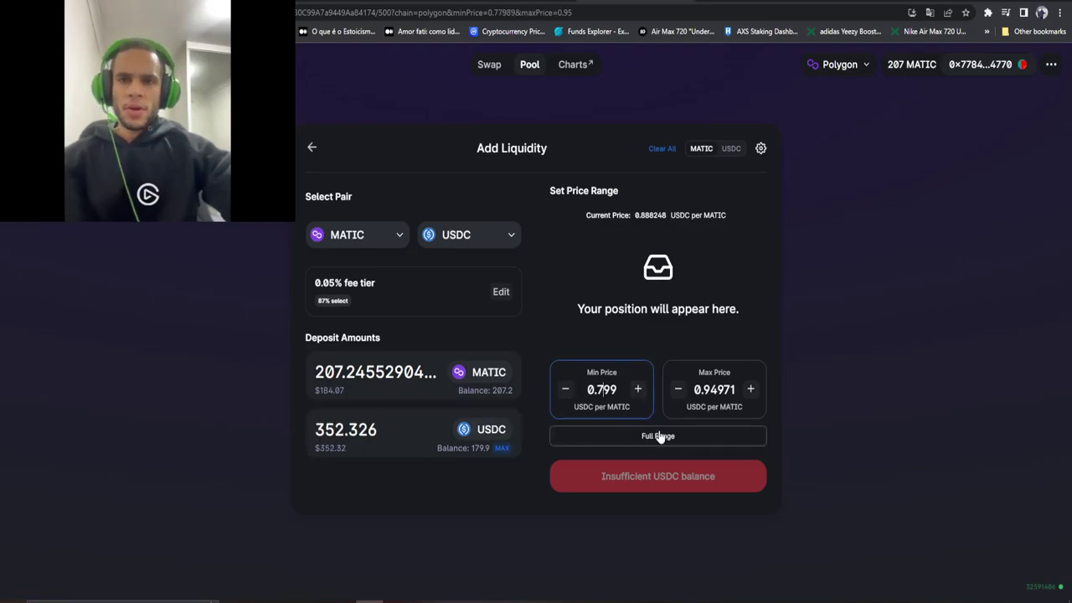
key("BackSpace")
type("8")
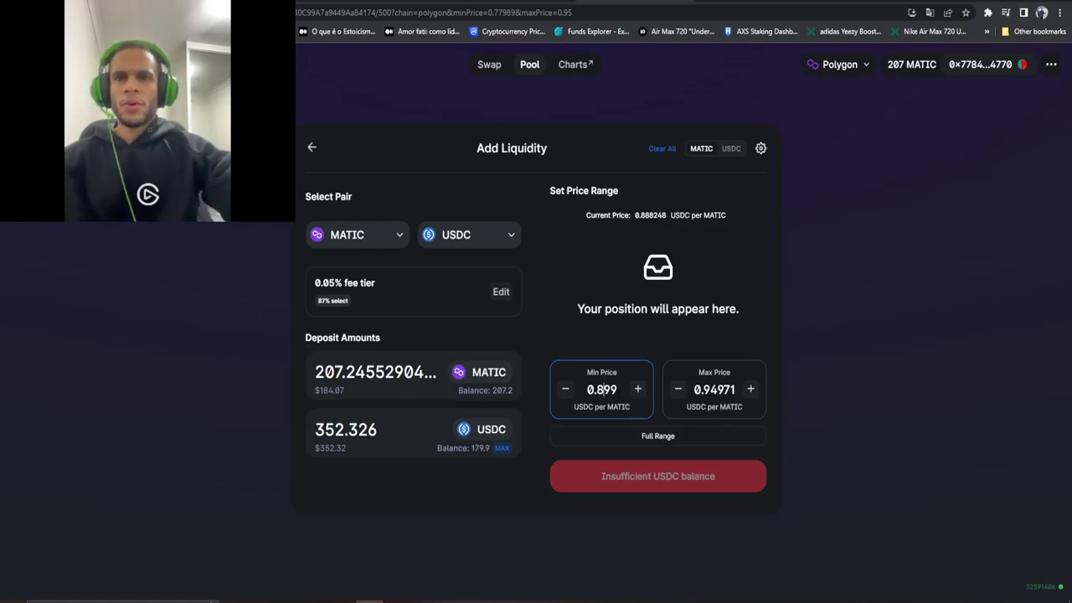
type("0")
left_click(657, 337)
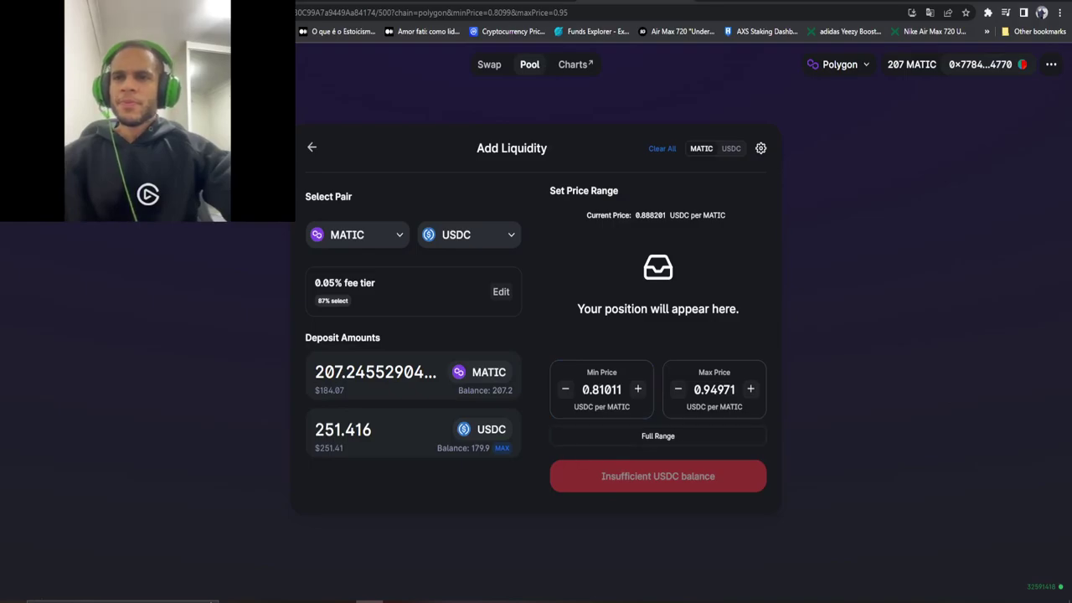
Lower the maximum price to 0.93971 USDC per MATIC and apply it
left_click(713, 389)
key("BackSpace")
type("3")
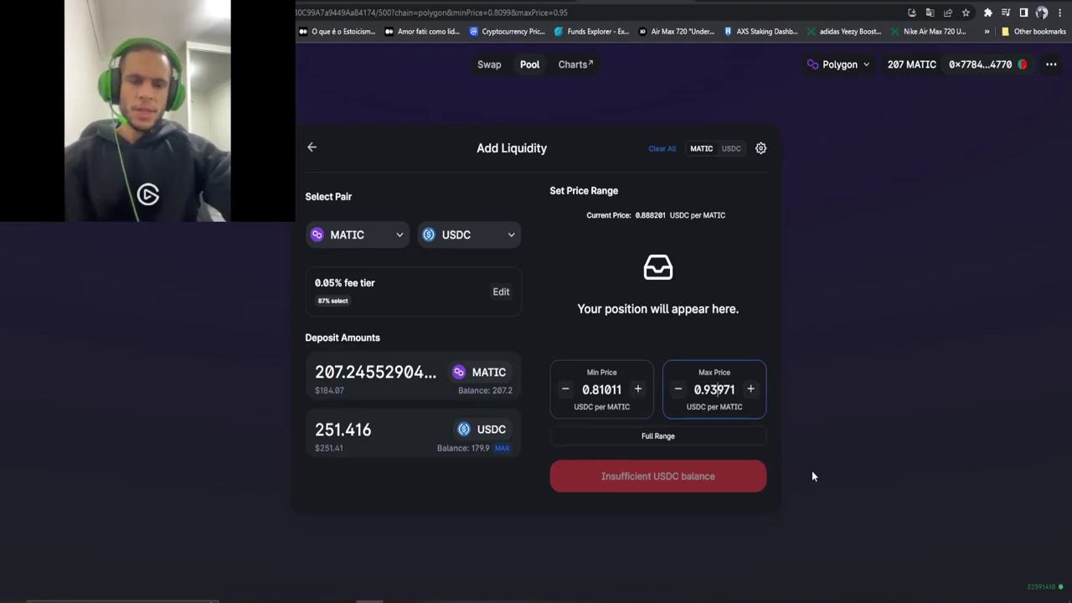
left_click(750, 306)
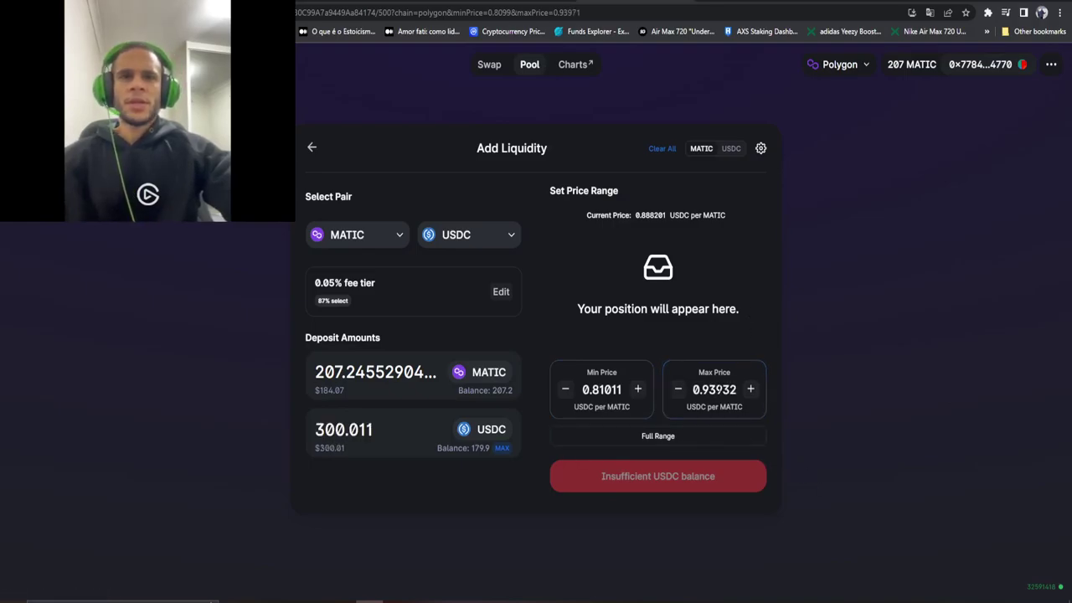
Raise the minimum price to 0.83011 USDC per MATIC and apply it
left_click(714, 390)
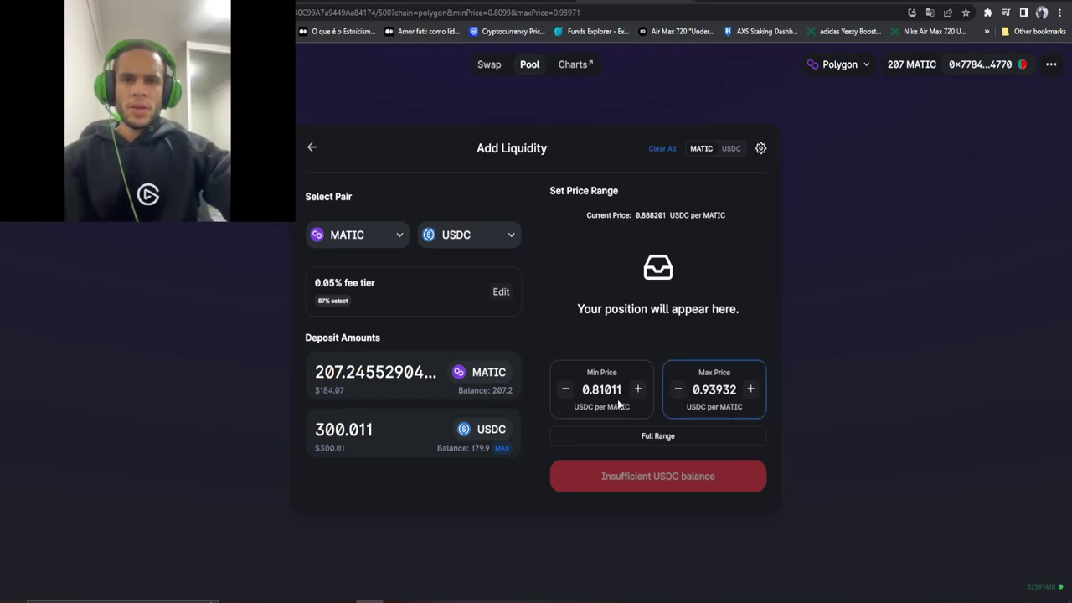
left_click(605, 390)
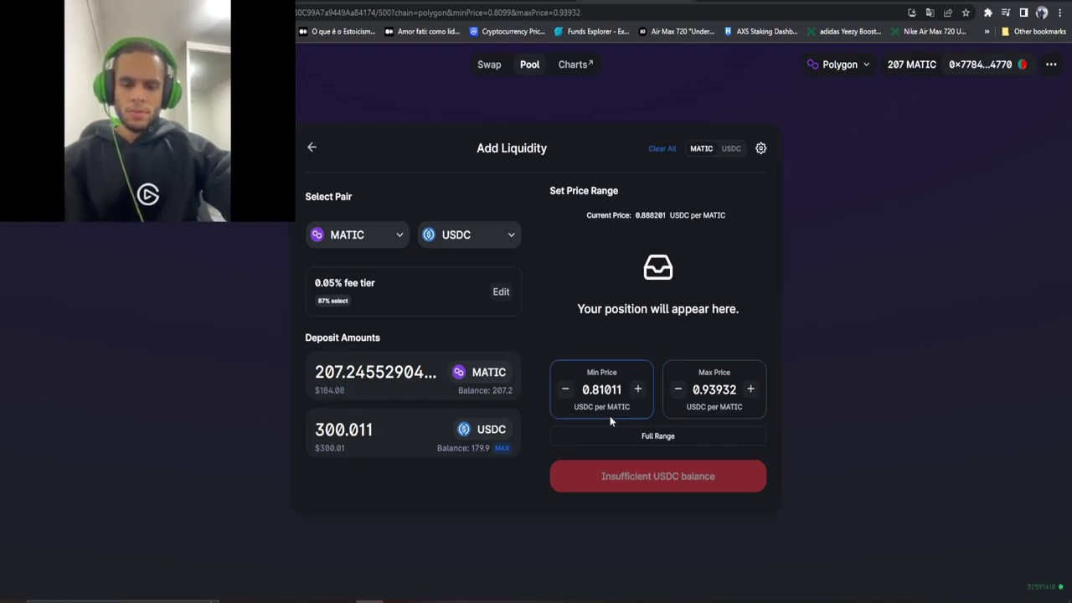
key("BackSpace")
type("3")
left_click(748, 256)
Lower the maximum price to 0.91932 USDC per MATIC and apply it
left_click(714, 389)
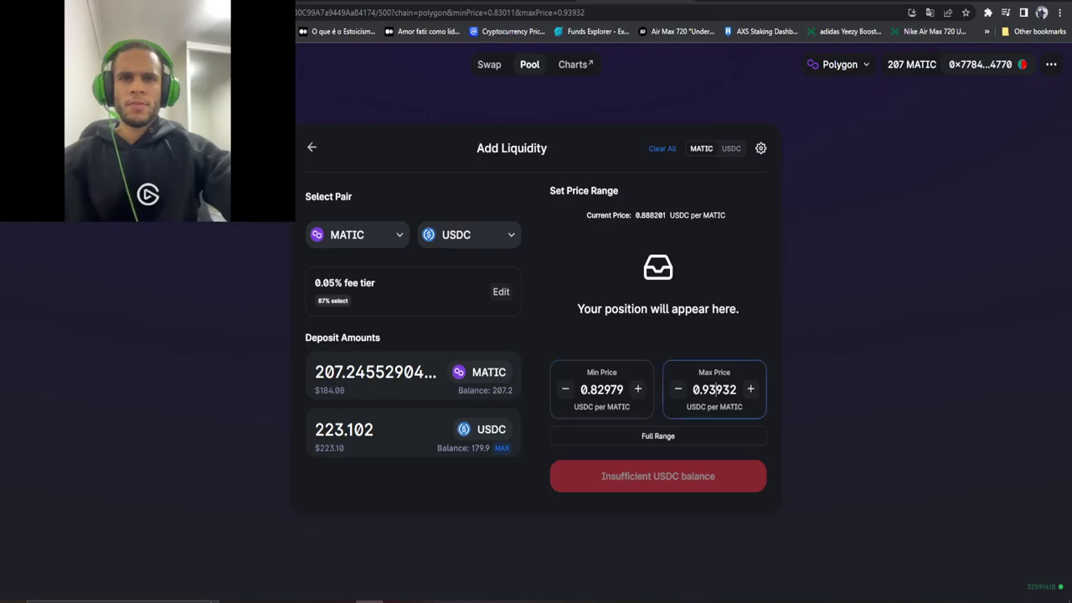
key("BackSpace")
type("1")
left_click(737, 249)
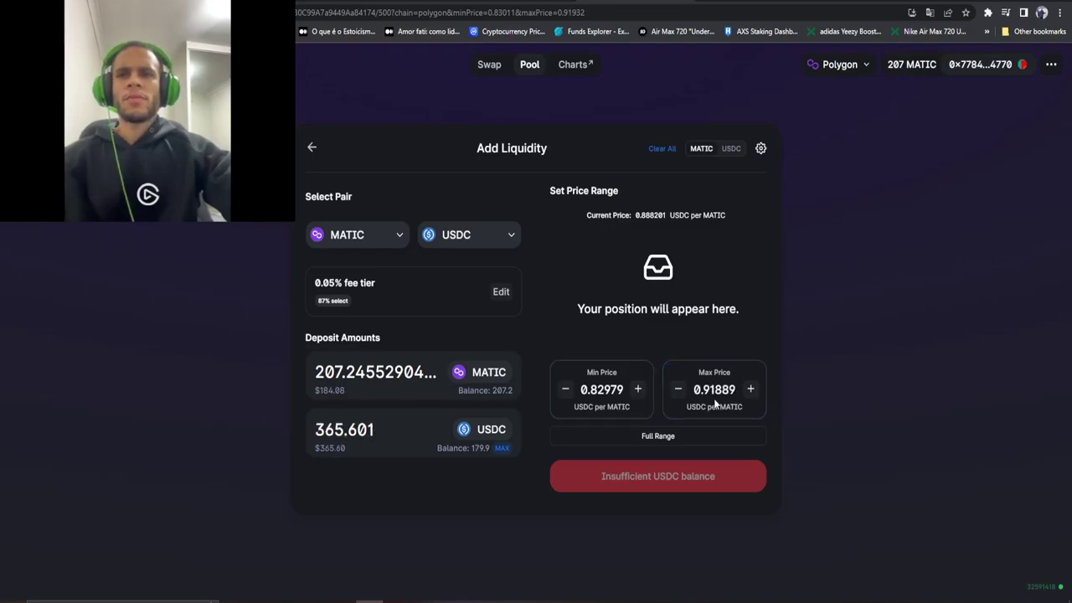
Re-enter the minimum price as 0.82979 USDC per MATIC
left_click(602, 390)
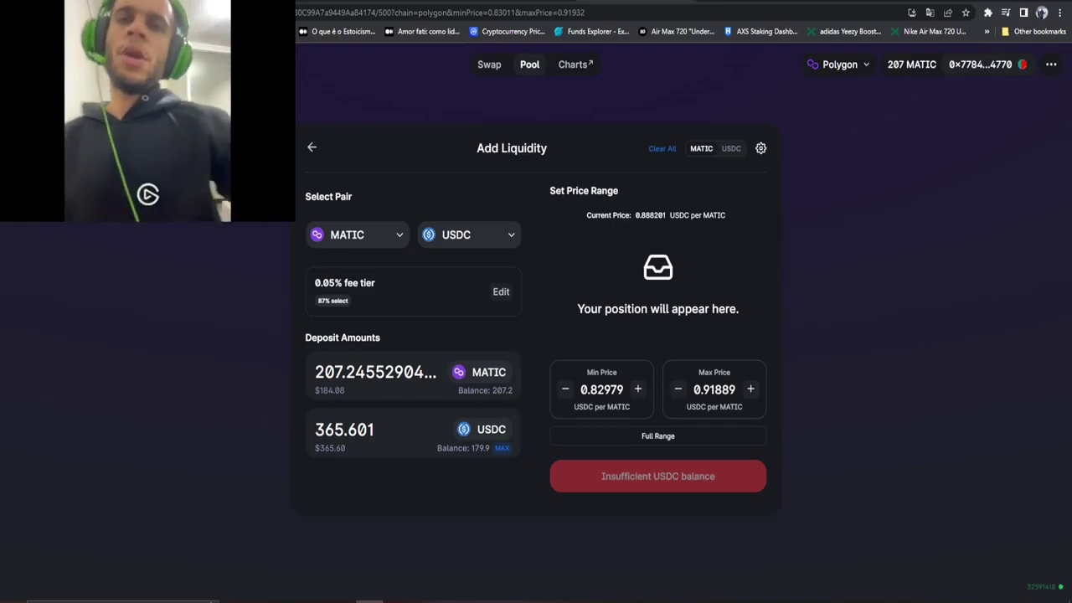
key("BackSpace")
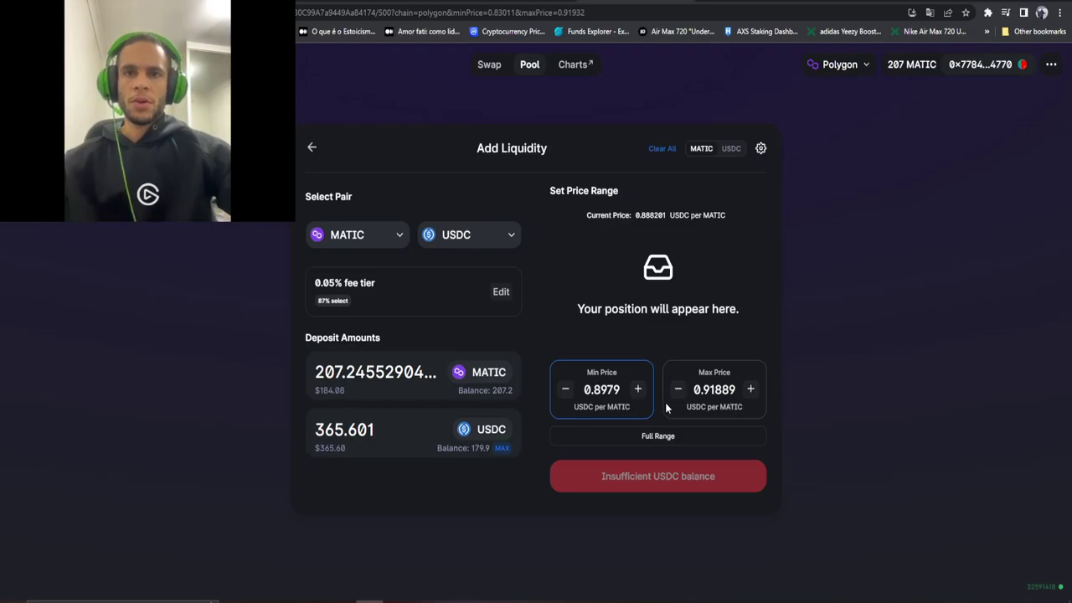
type("2")
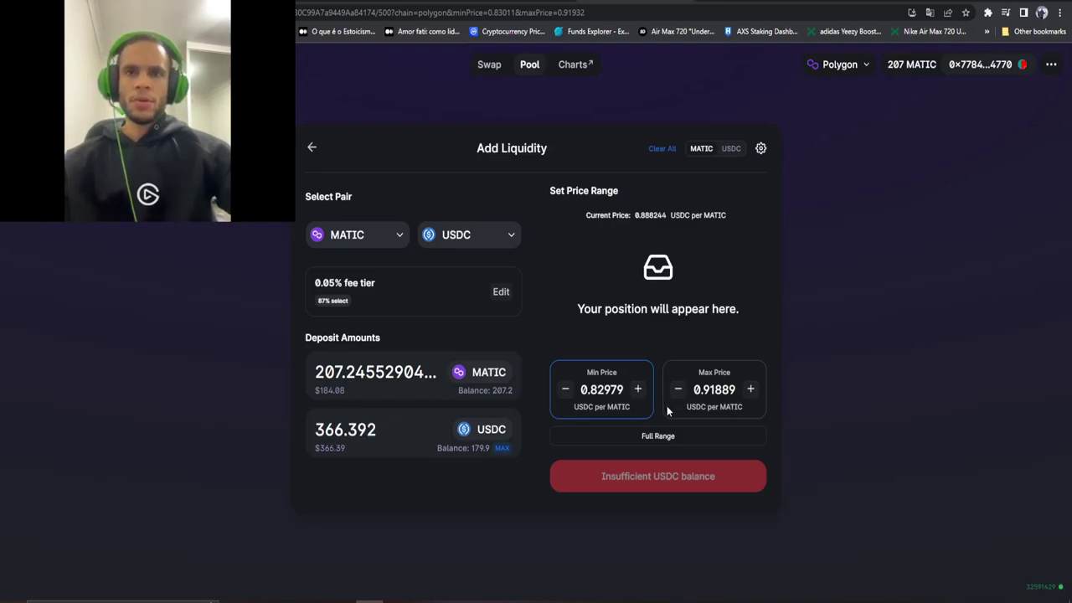
Raise the maximum price to 0.97889 USDC per MATIC and apply it
left_click(712, 389)
key("BackSpace")
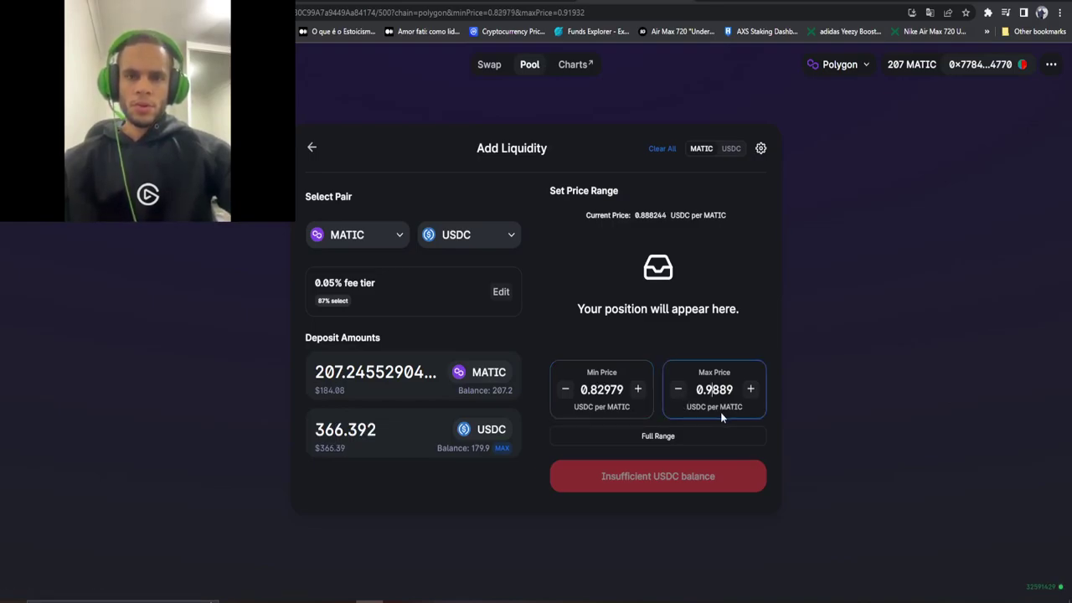
type("7")
left_click(733, 309)
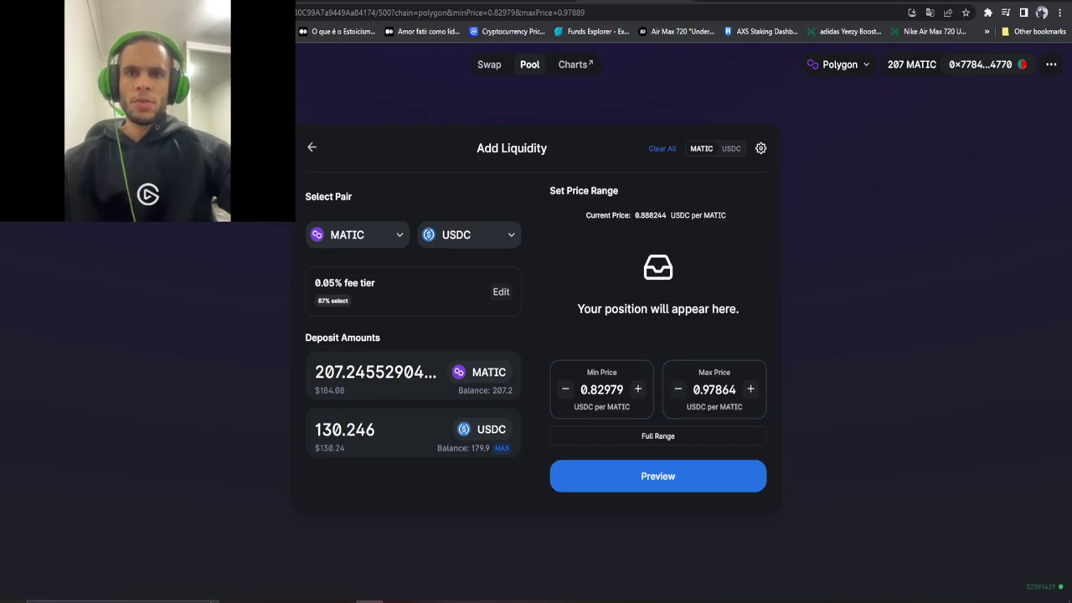
Lower the maximum price to 0.96864 USDC per MATIC and apply it
left_click(714, 389)
key("BackSpace")
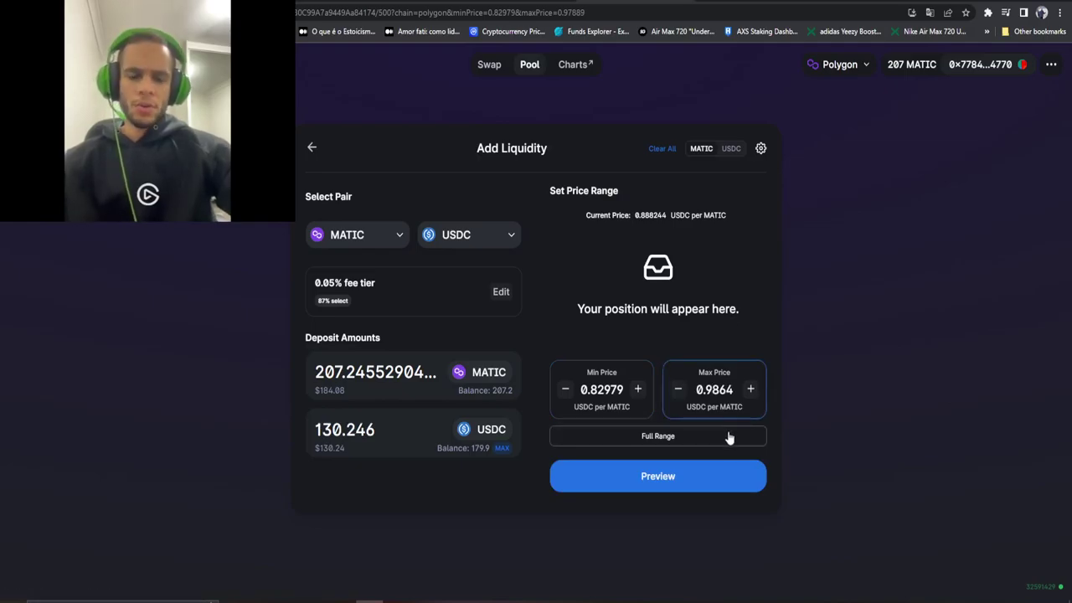
type("6")
left_click(727, 277)
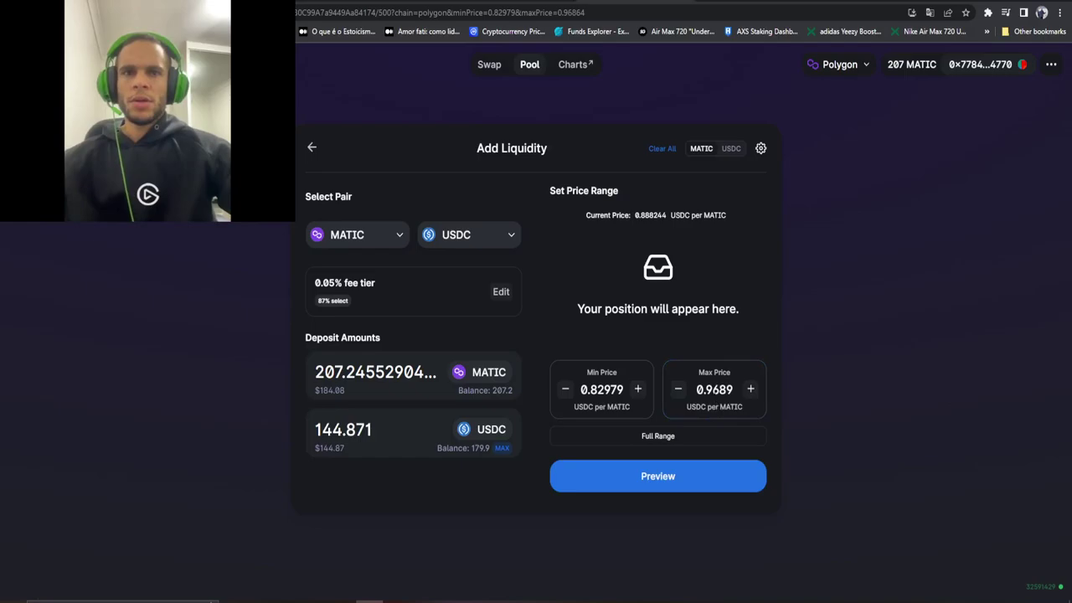
Lower the maximum price to 0.9589 and further to 0.9526 USDC per MATIC, applying each value
key("BackSpace")
type("5")
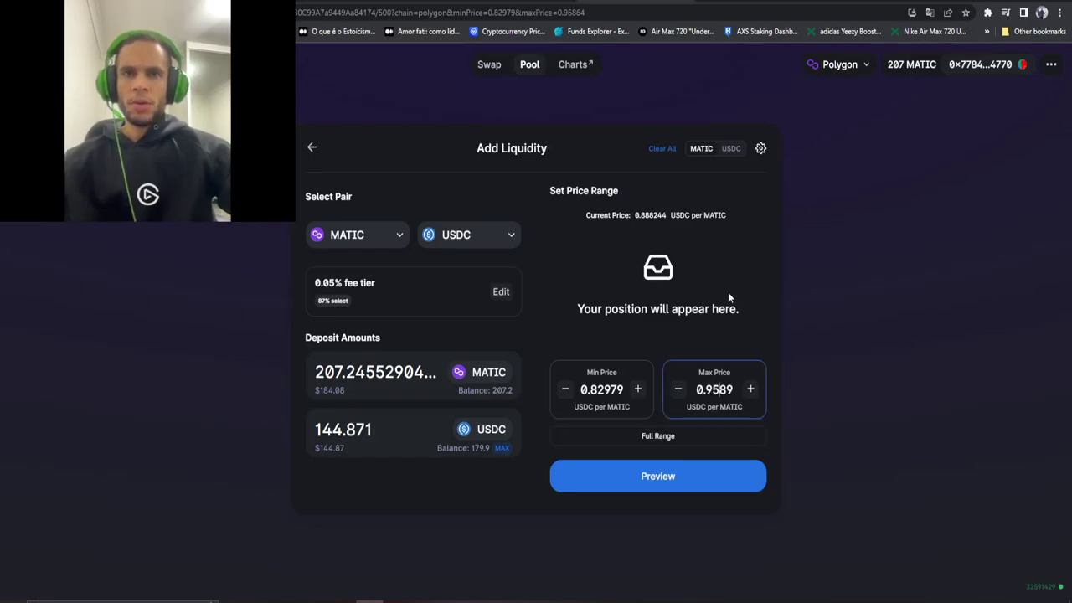
left_click(728, 291)
left_click(716, 390)
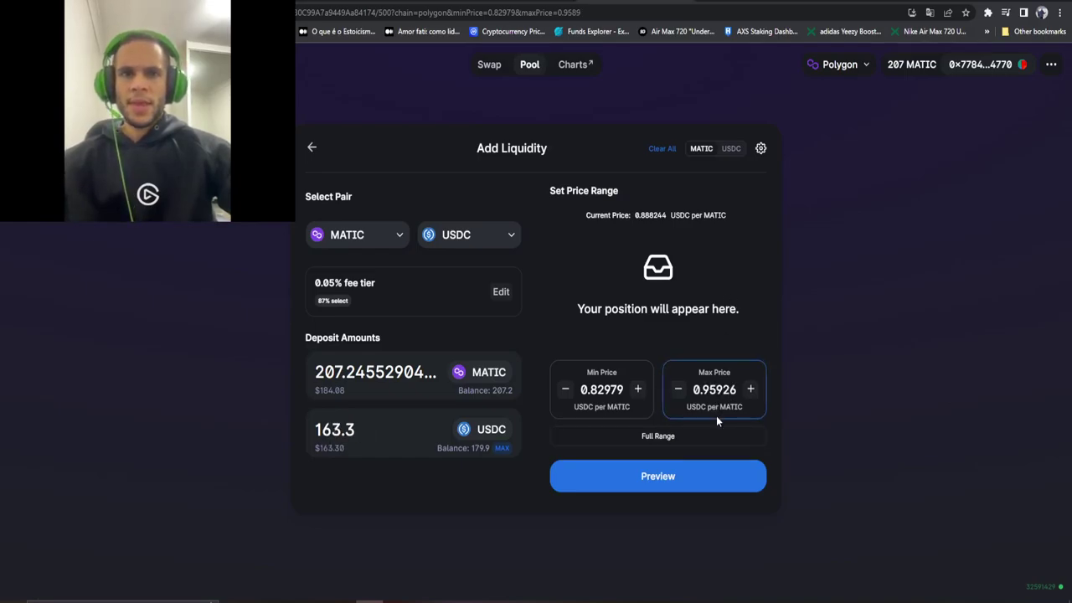
left_click(731, 262)
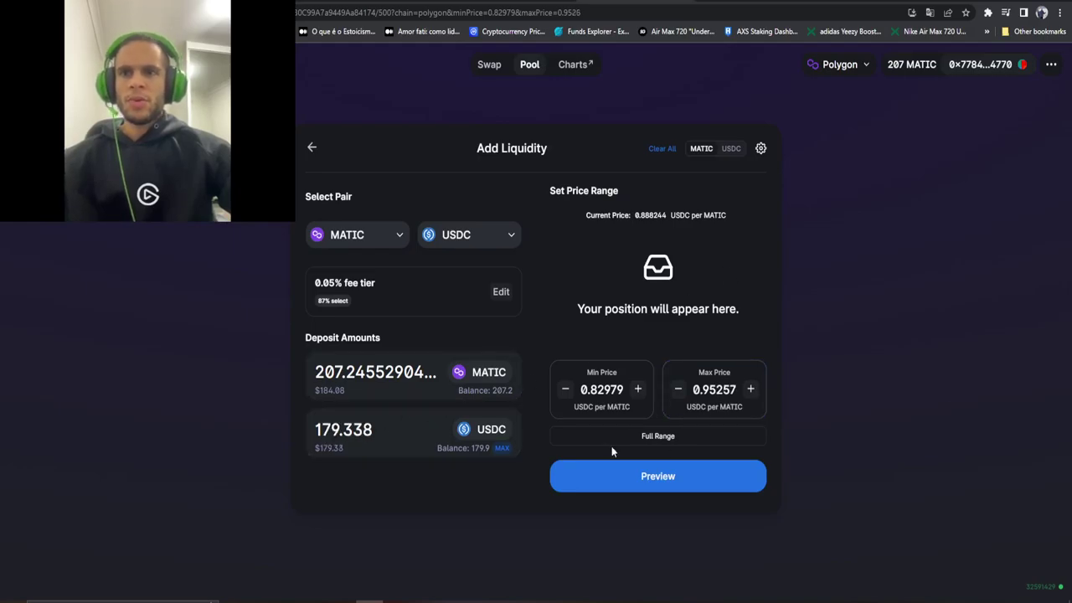
Try to add the MATIC/USDC liquidity with 207.245 MATIC, reject the wallet transaction and close the preview
left_click(665, 477)
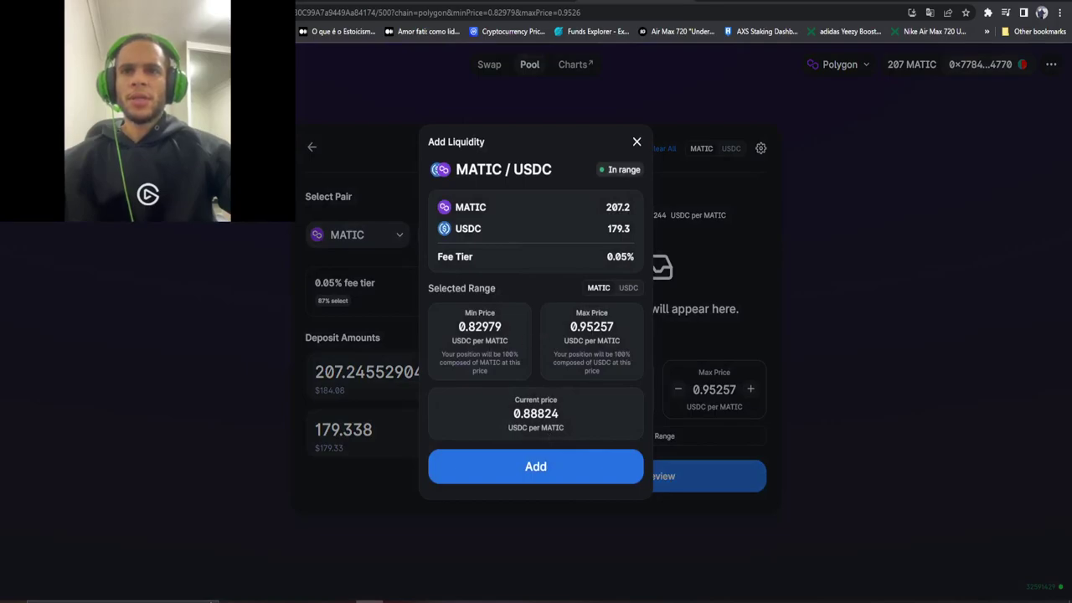
left_click(548, 469)
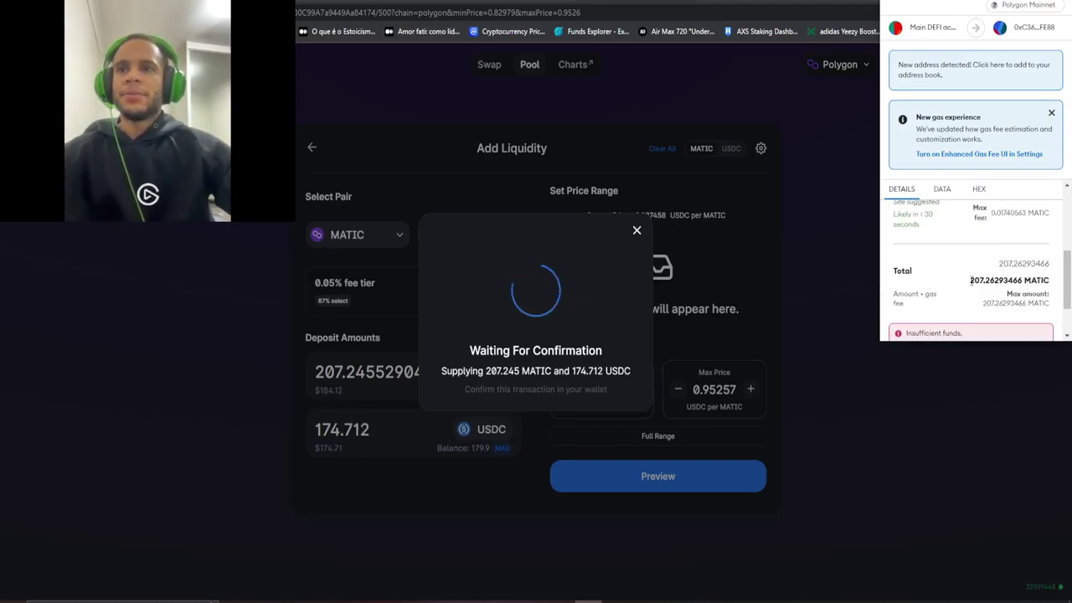
left_click(930, 316)
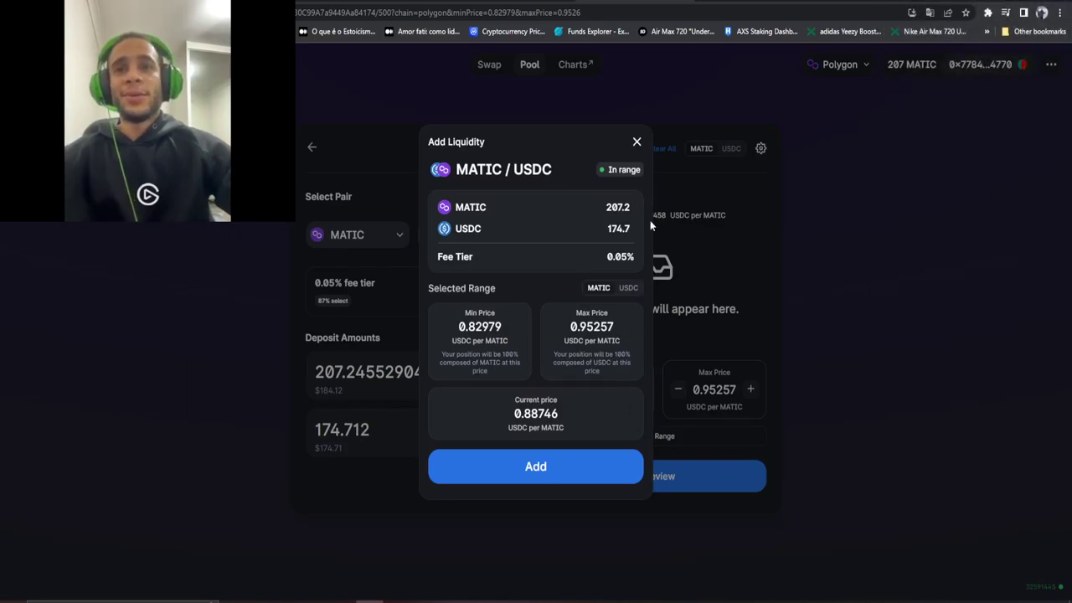
left_click(636, 142)
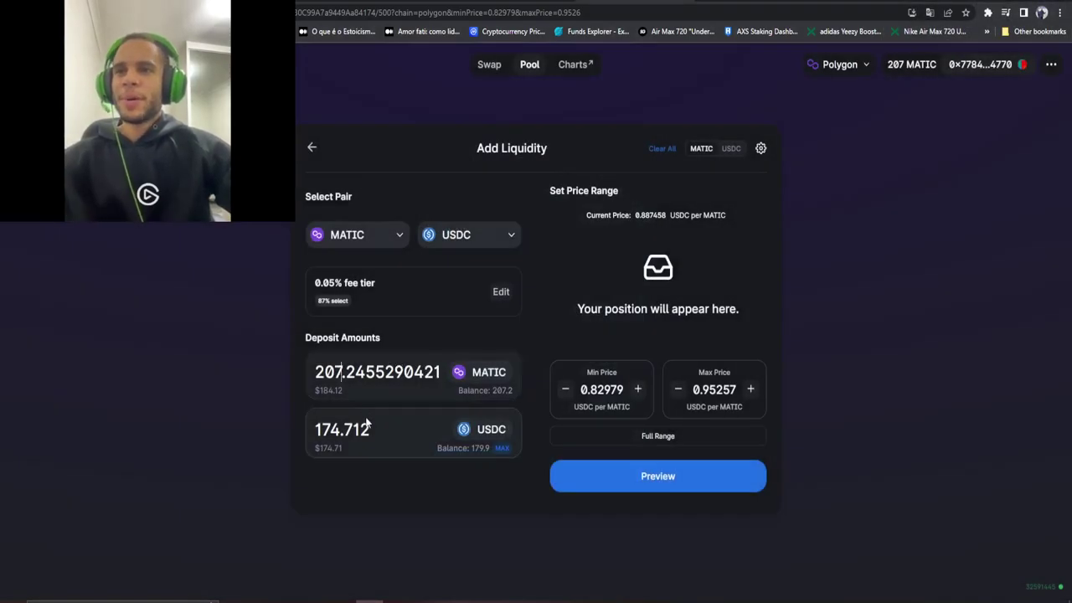
Reduce the MATIC deposit amount to about 205.2455 to leave some MATIC in the wallet for the gas fee
key("BackSpace")
type("6")
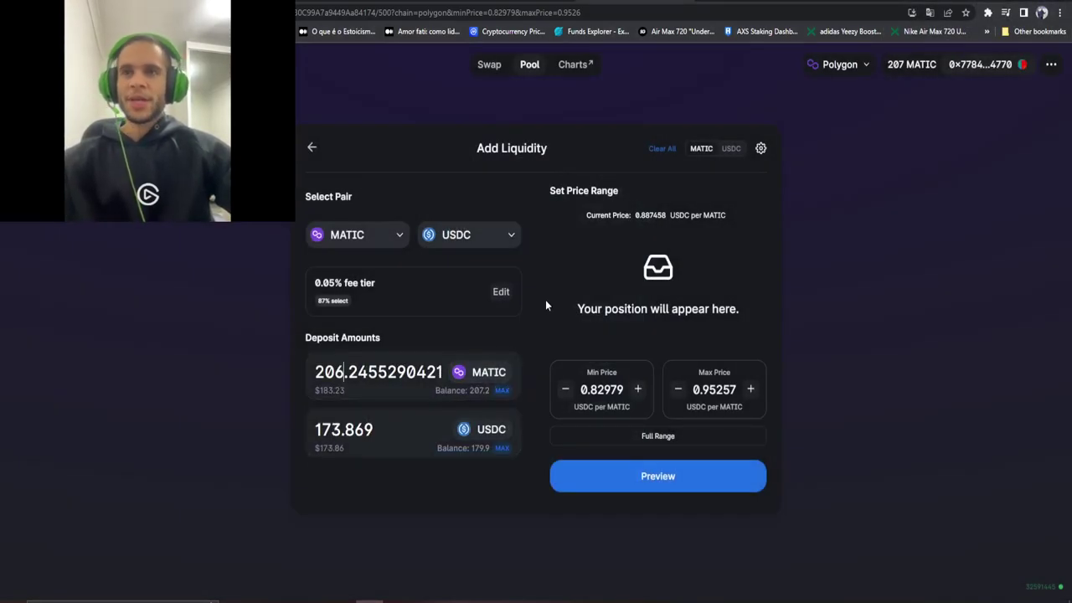
key("BackSpace")
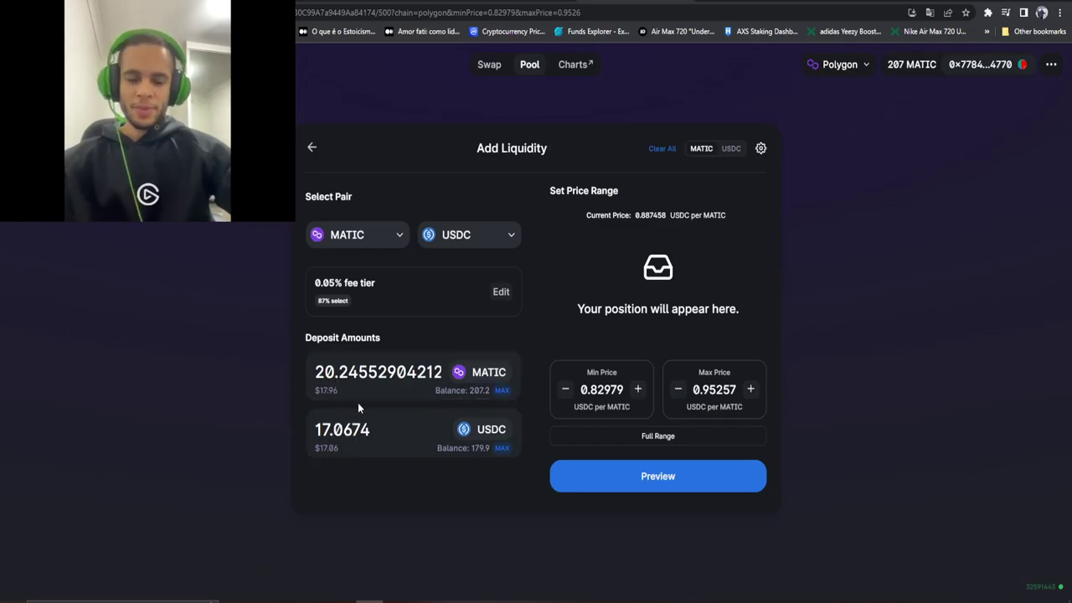
type("5")
Preview the MATIC/USDC position, add the liquidity and confirm the transaction in the wallet
left_click(654, 475)
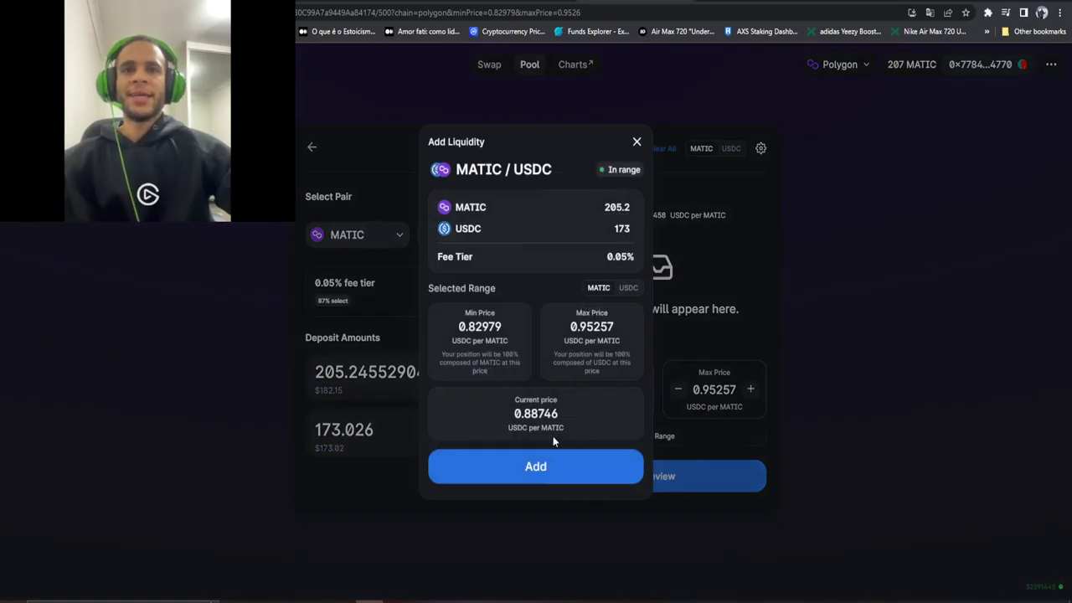
left_click(555, 466)
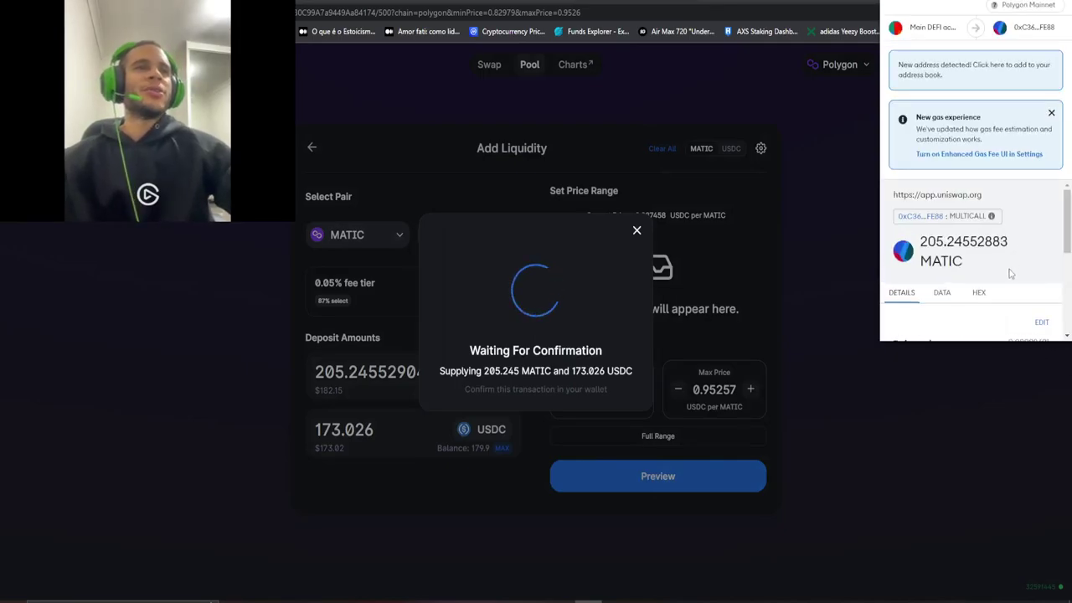
scroll(1018, 251, "down", 5)
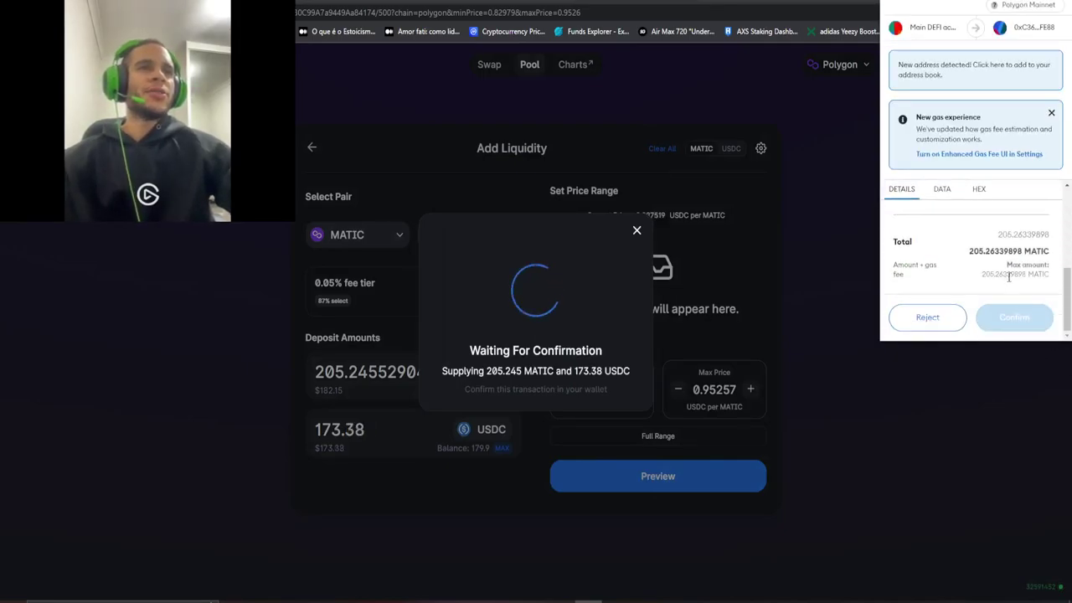
left_click(1004, 325)
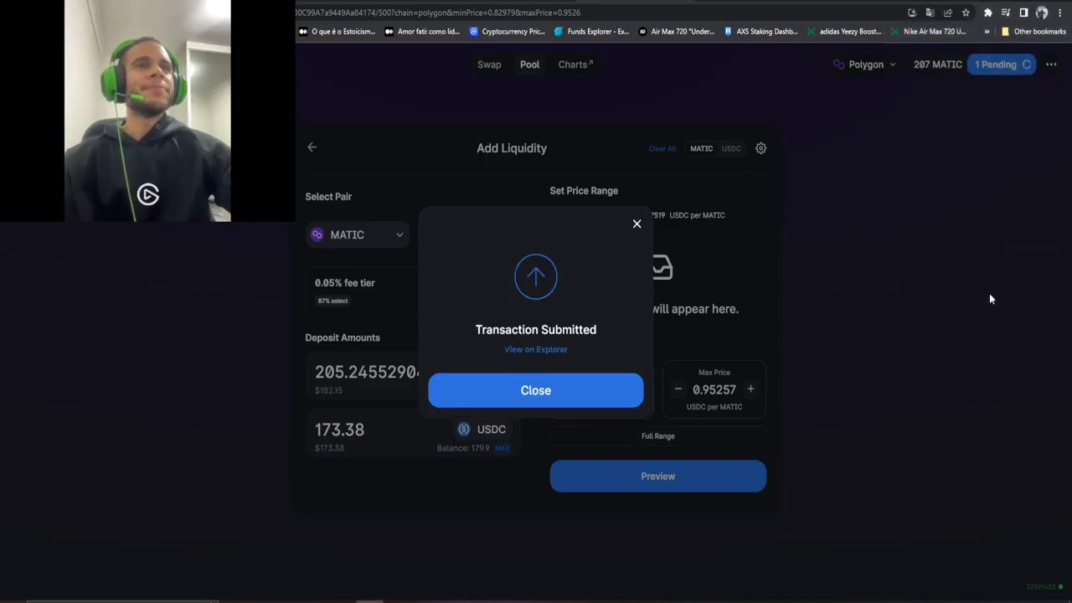
Close the transaction submission dialog and dismiss the browser and liquidity notifications on the pools overview
left_click(590, 392)
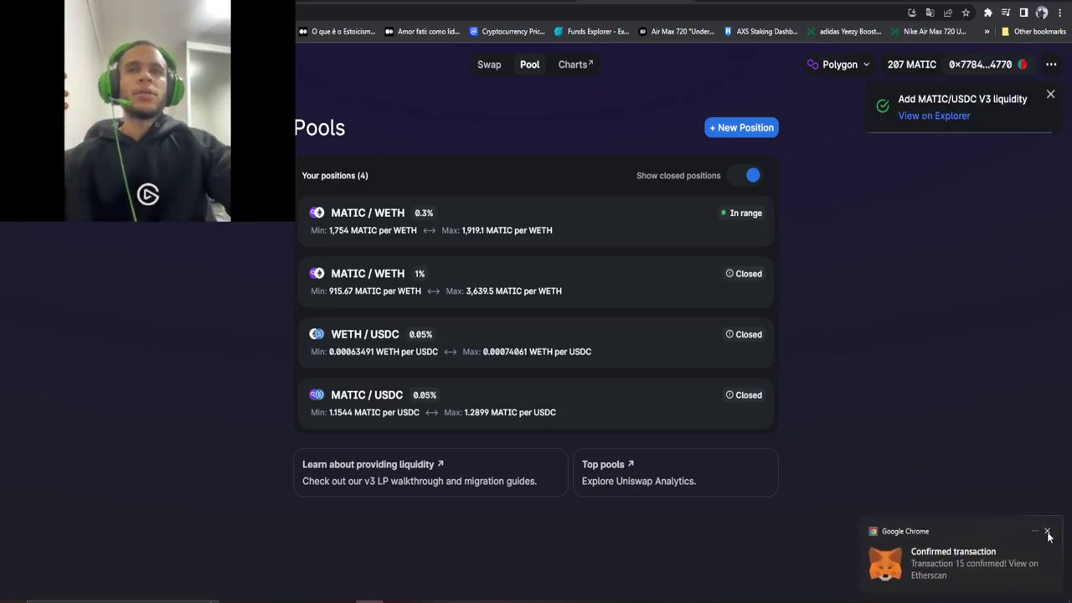
left_click(1047, 533)
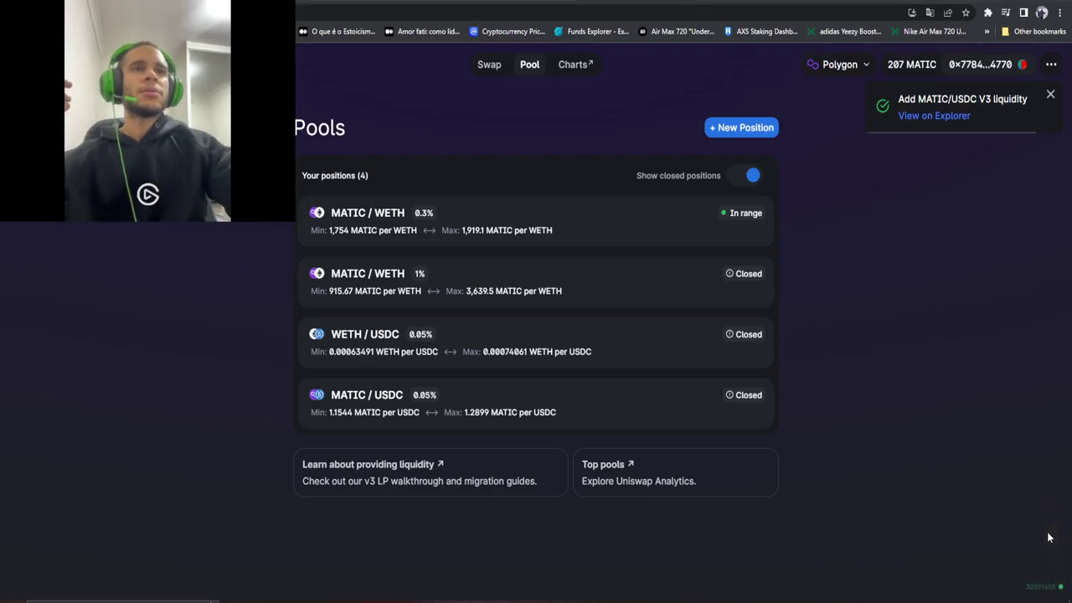
left_click(1050, 95)
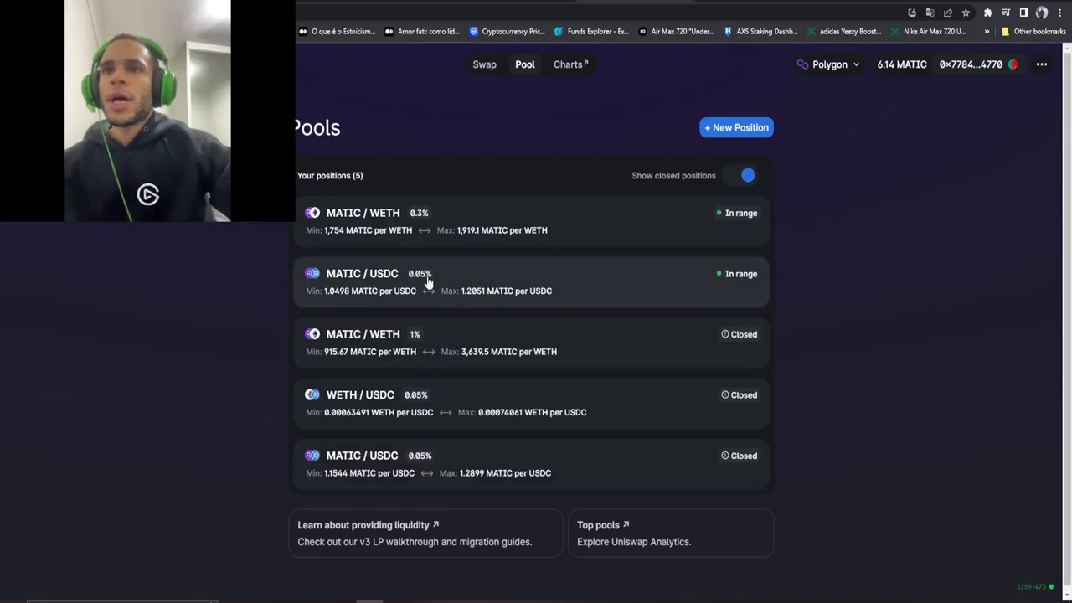
Open the new in-range MATIC/USDC position and examine its price range expressed in USDC per MATIC
left_click(381, 277)
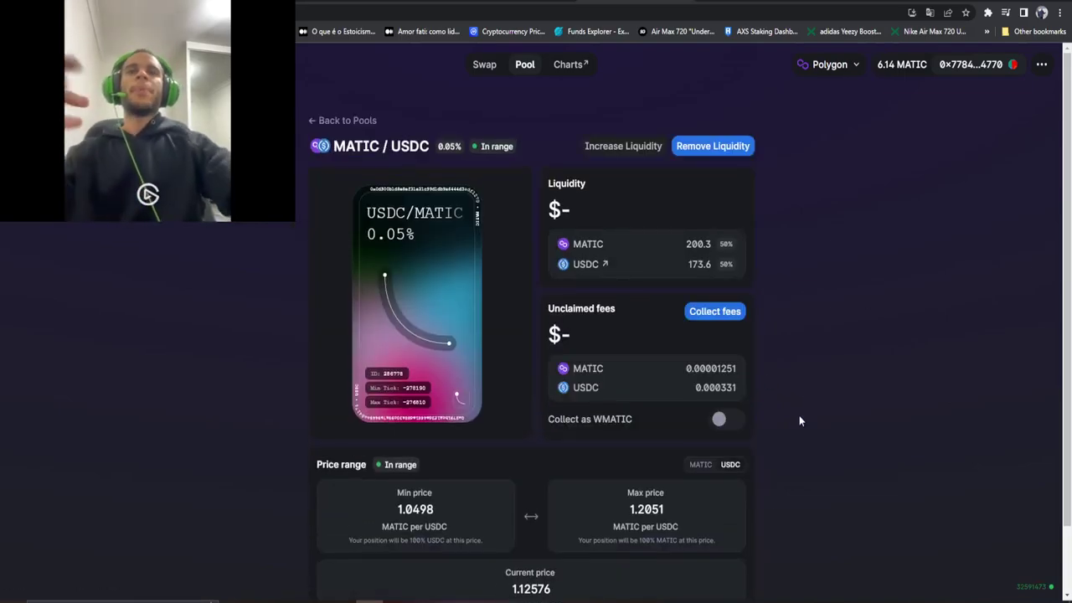
scroll(810, 430, "down", 1)
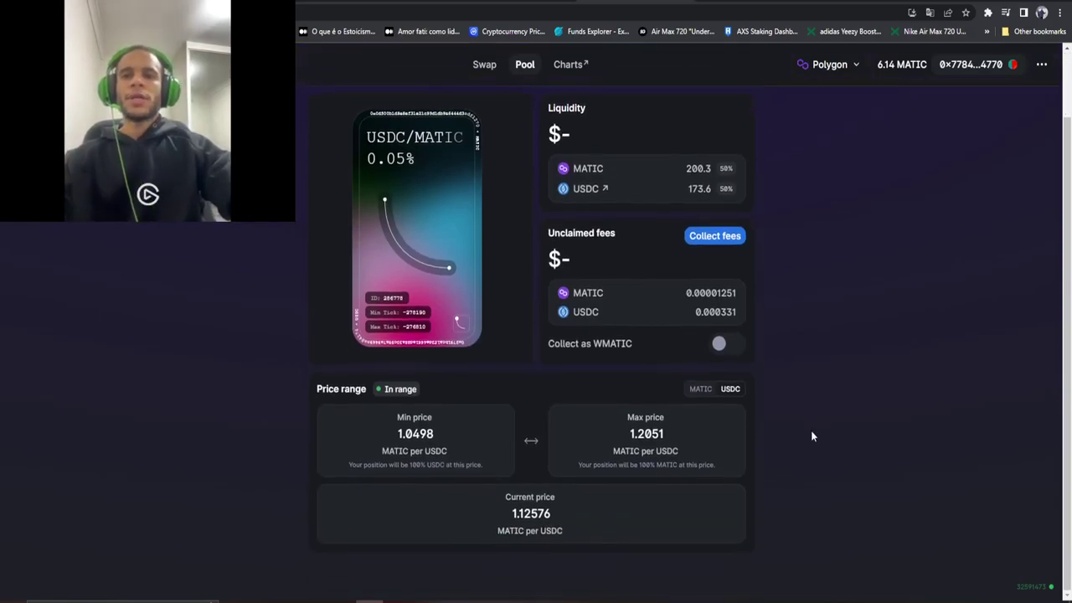
left_click(701, 390)
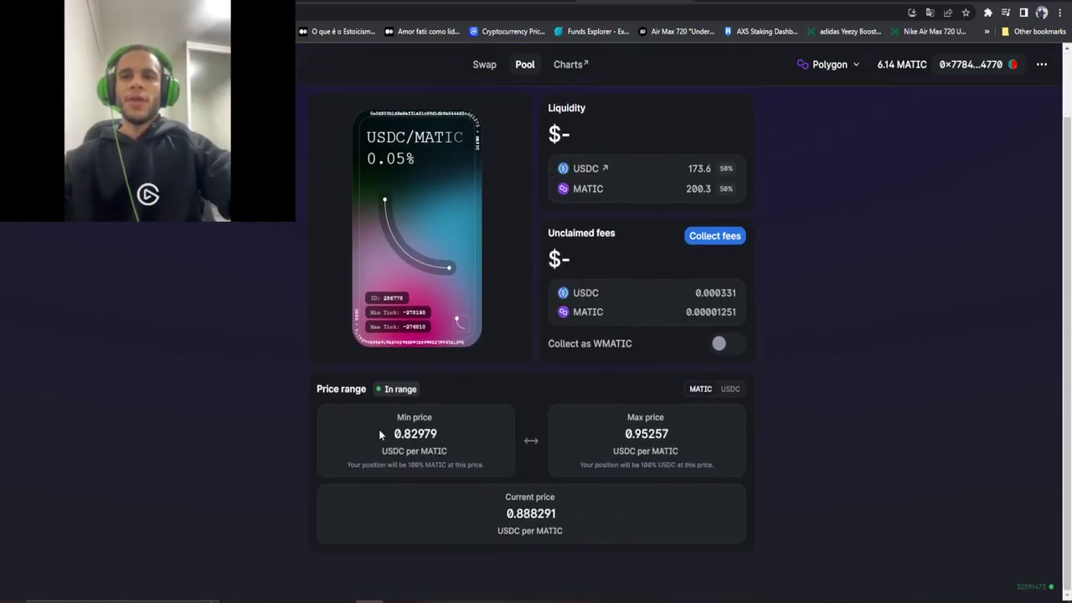
left_click_drag(399, 432, 417, 432)
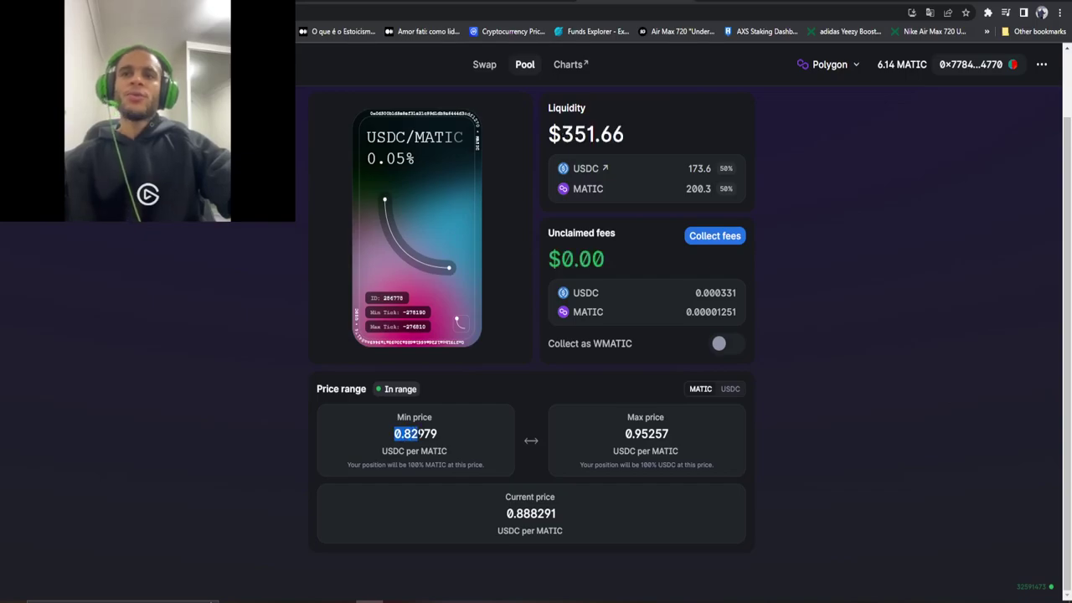
left_click_drag(631, 432, 641, 433)
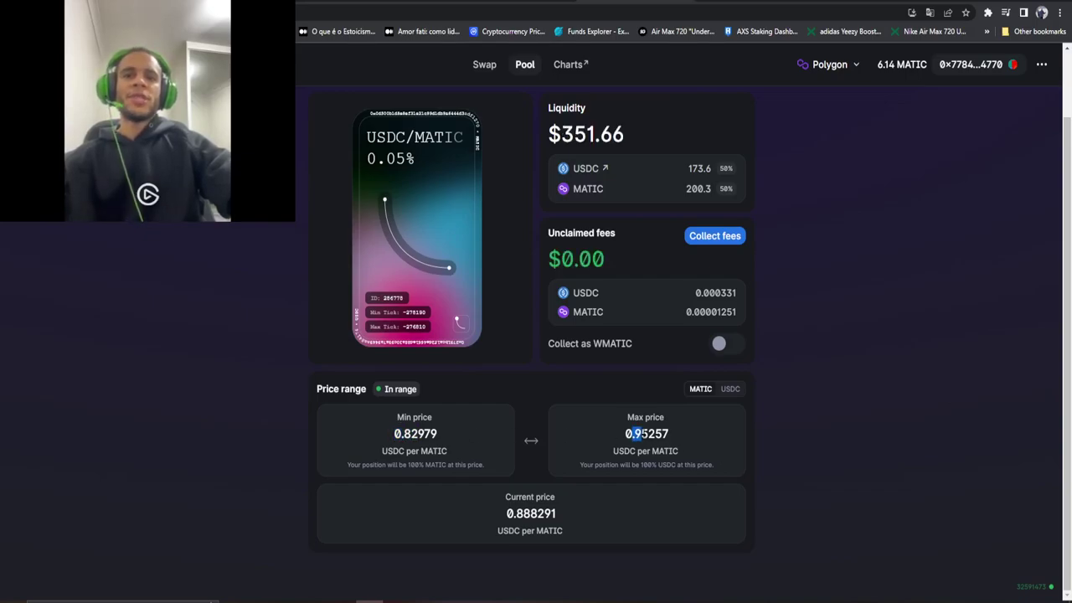
left_click(645, 433)
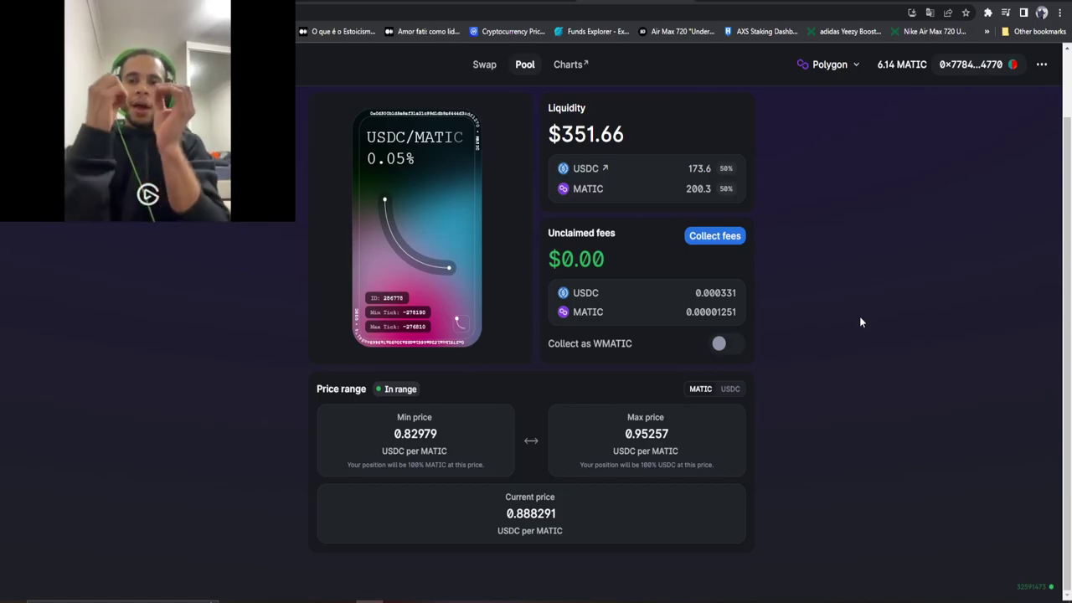
Switch to CoinMarketCap and examine the 7-day and 1-month Polygon price charts against the position's price range
key("ctrl+Tab")
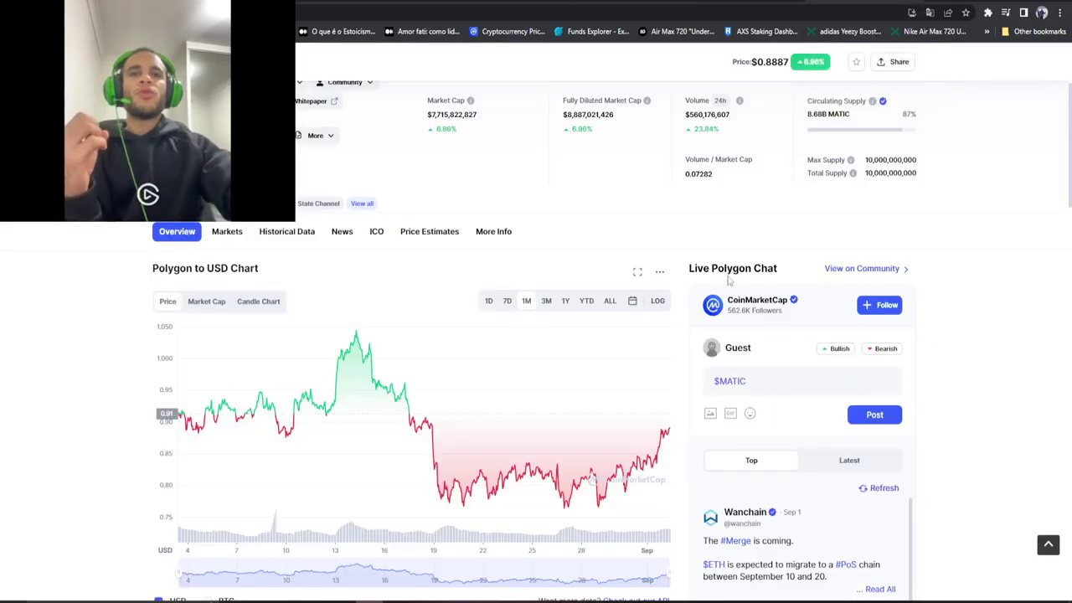
left_click(508, 302)
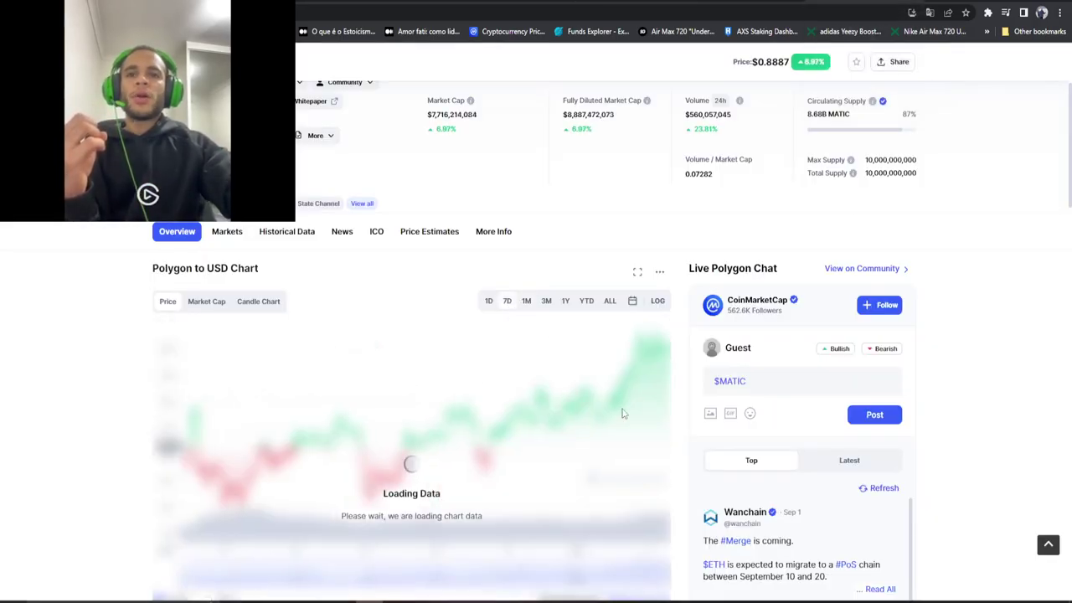
left_click(527, 303)
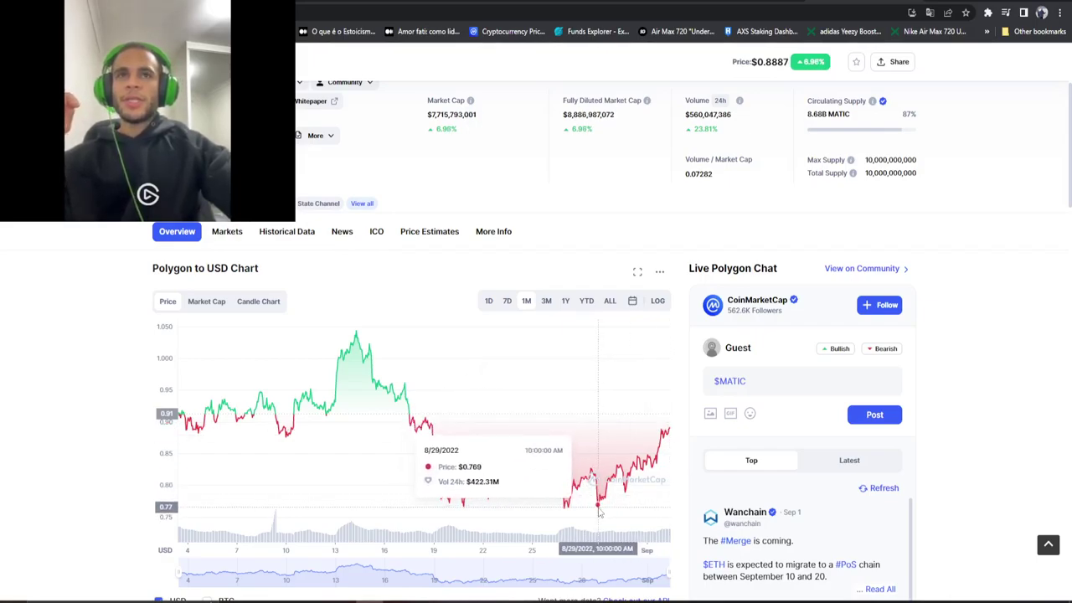
key("ctrl+Tab")
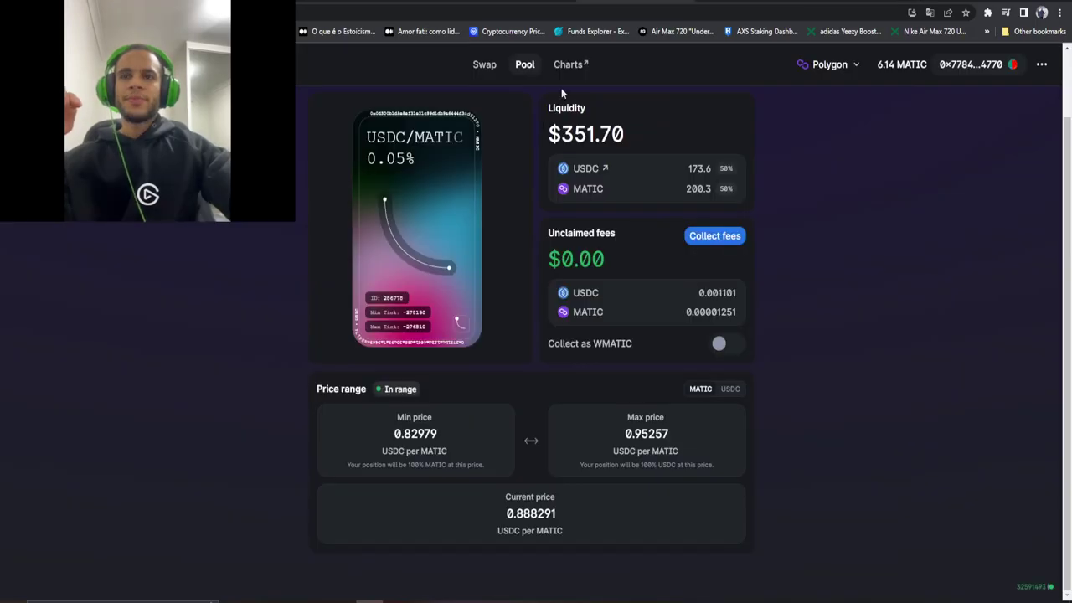
key("ctrl+shift+Tab")
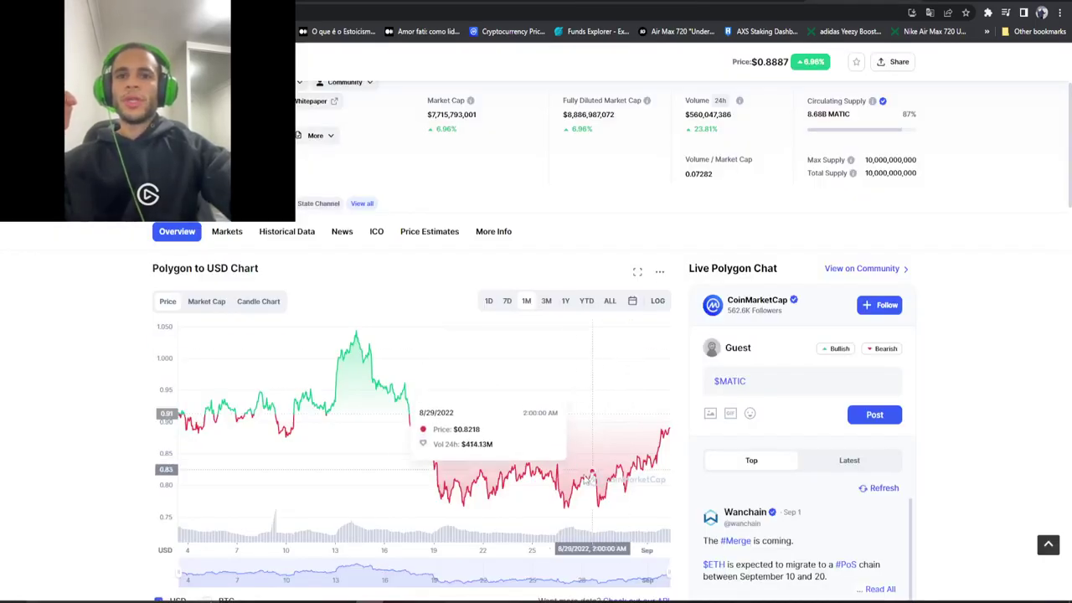